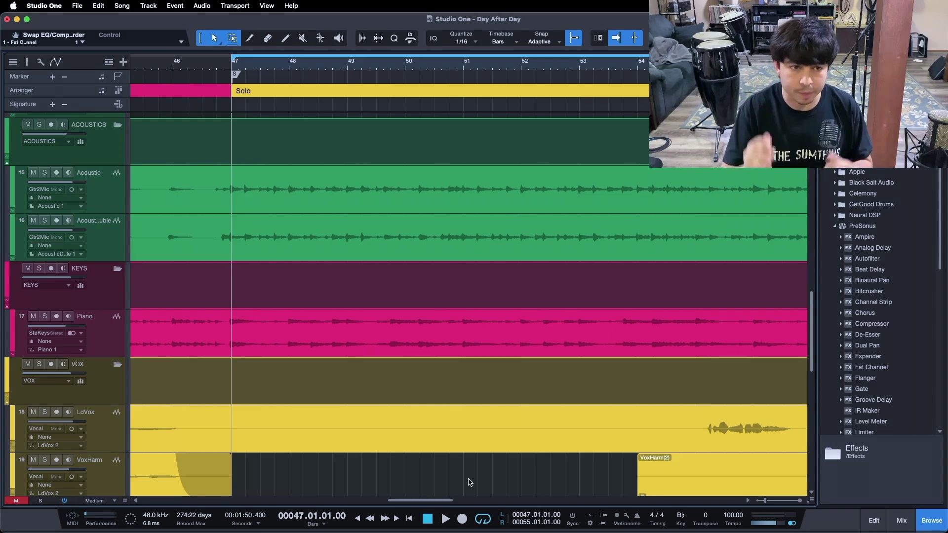
Step: Play the Solo section, show the mixing console, and solo the ACOUSTICS bus
{"action": "key", "text": "space"}
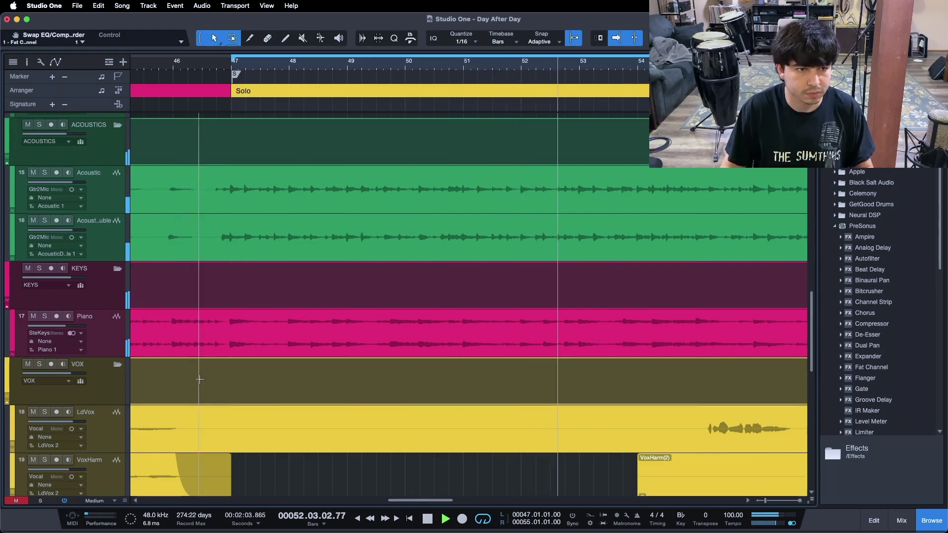
{"action": "left_click", "coordinate": [902, 521]}
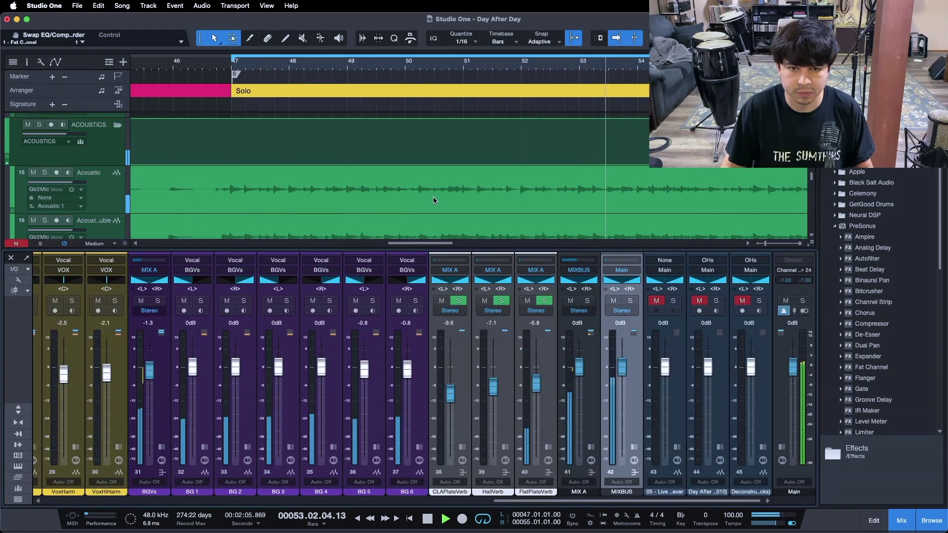
{"action": "scroll", "coordinate": [434, 200], "scroll_direction": "down", "scroll_amount": 3}
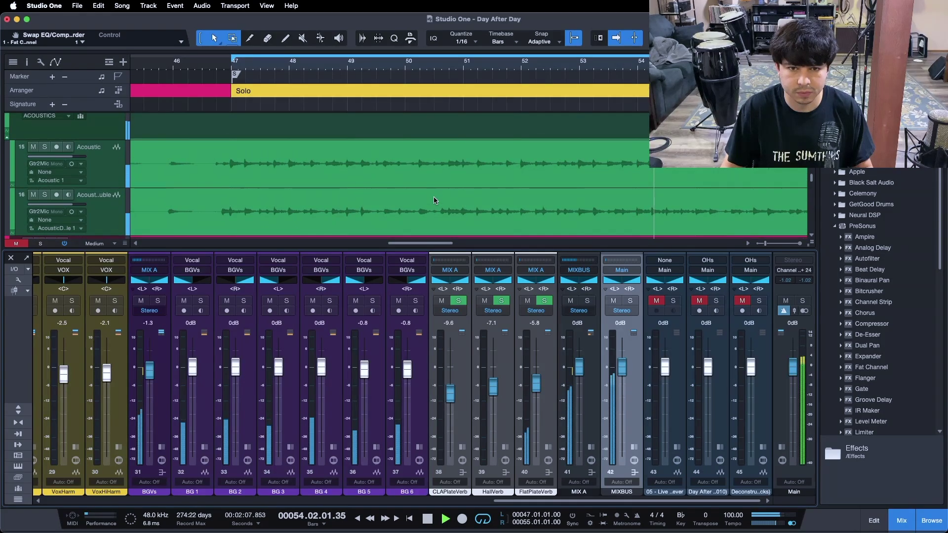
{"action": "left_click_drag", "start_coordinate": [505, 501], "coordinate": [278, 492]}
{"action": "left_click", "coordinate": [349, 300]}
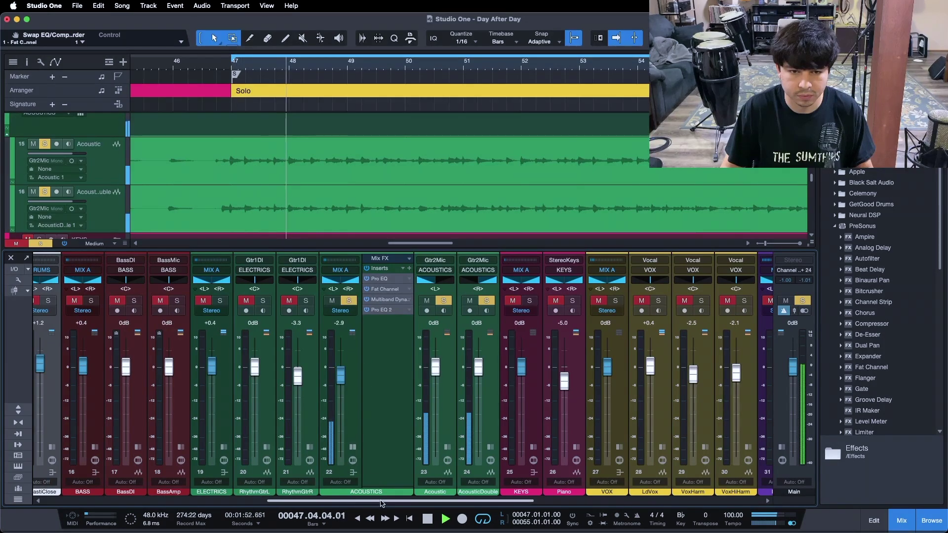
{"action": "left_click_drag", "start_coordinate": [381, 503], "coordinate": [361, 502]}
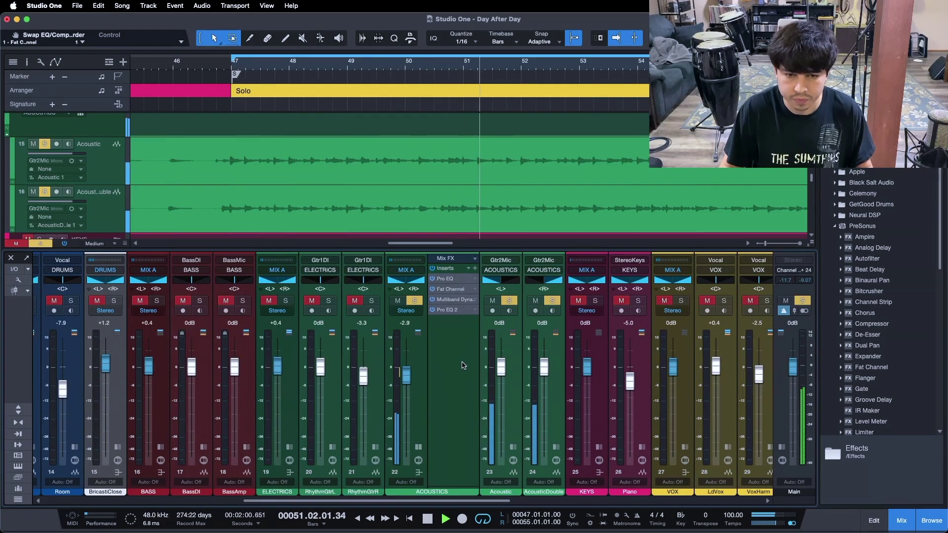
Step: Review the Pro EQ 2 and Pro EQ inserts on the ACOUSTICS bus, close the plug-in window, and stop playback
{"action": "left_click", "coordinate": [450, 311]}
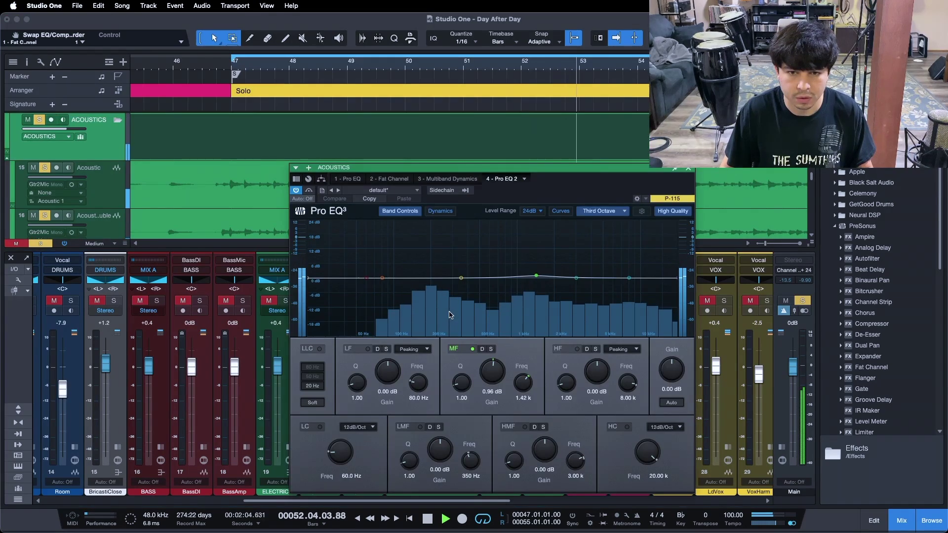
{"action": "left_click", "coordinate": [349, 180]}
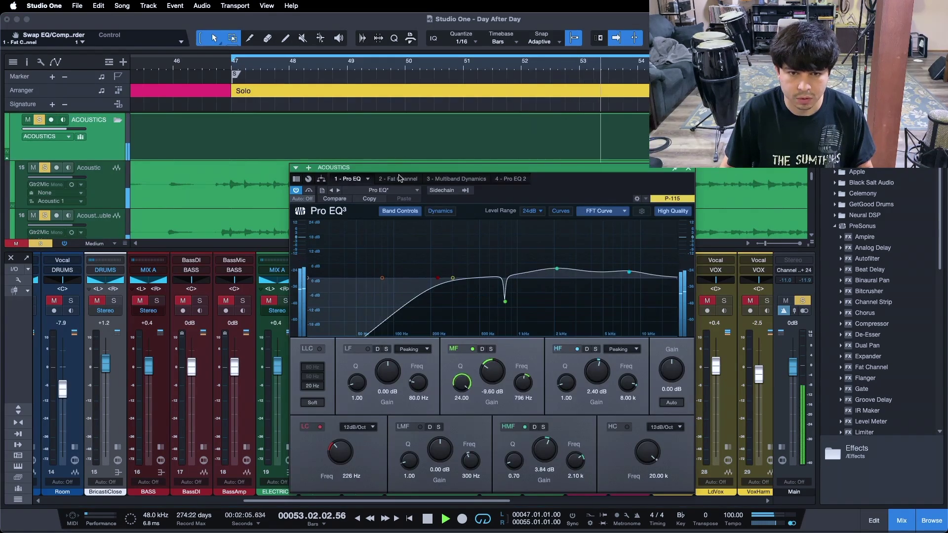
{"action": "left_click", "coordinate": [688, 169]}
{"action": "key", "text": "space"}
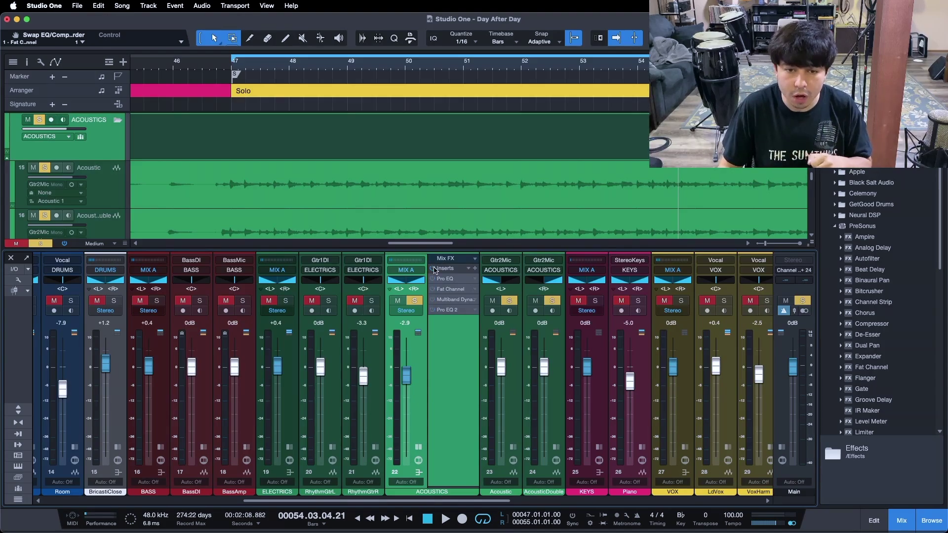
Step: Compare the ACOUSTICS bus with all its inserts bypassed and active during playback from bar 47, leaving the inserts active
{"action": "key", "text": "space"}
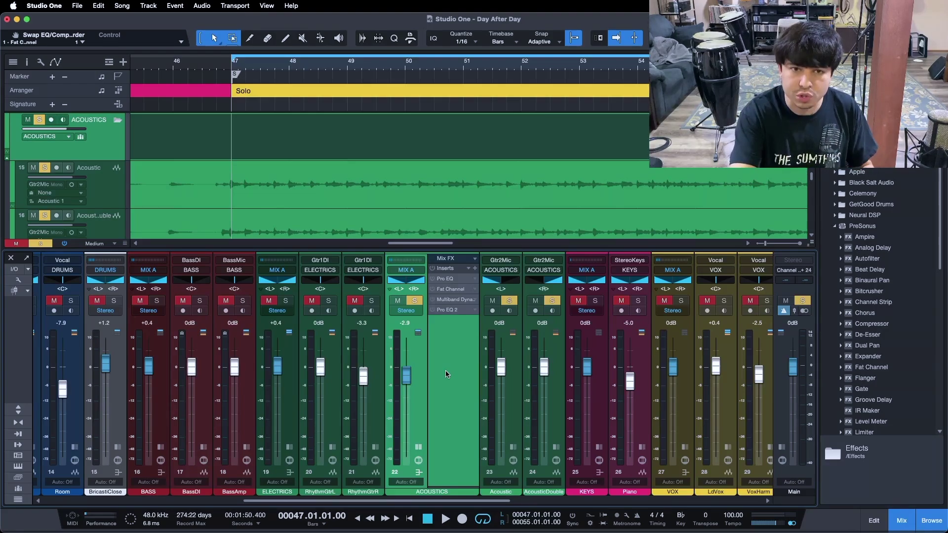
{"action": "key", "text": "space"}
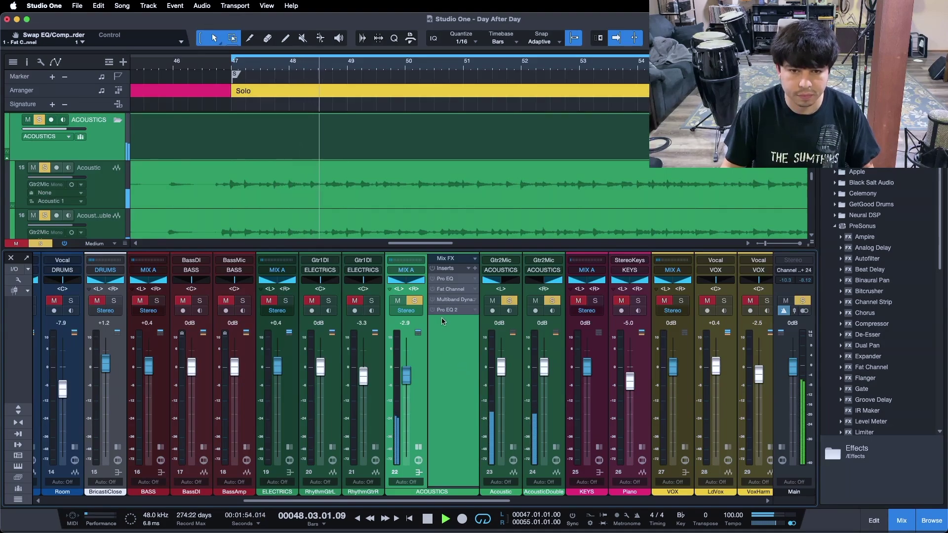
{"action": "left_click", "coordinate": [433, 272]}
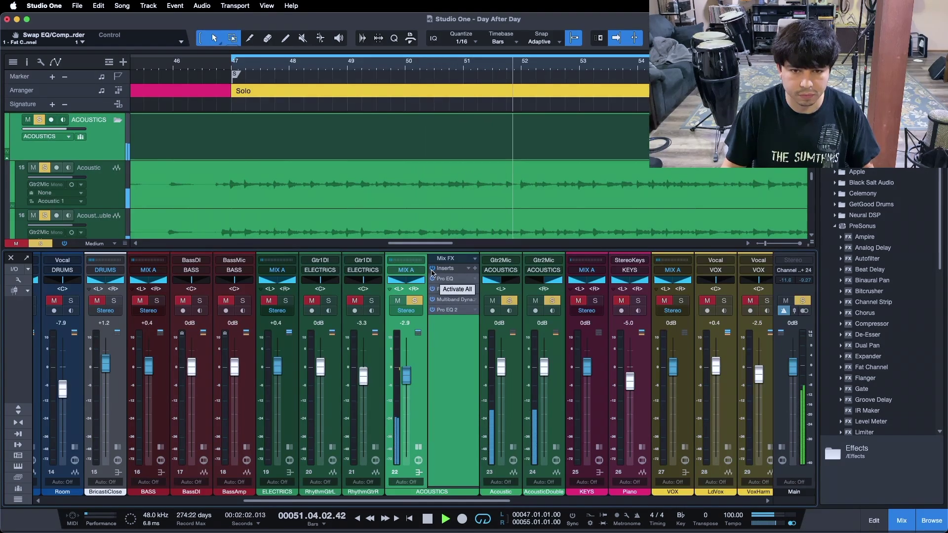
{"action": "left_click", "coordinate": [433, 272]}
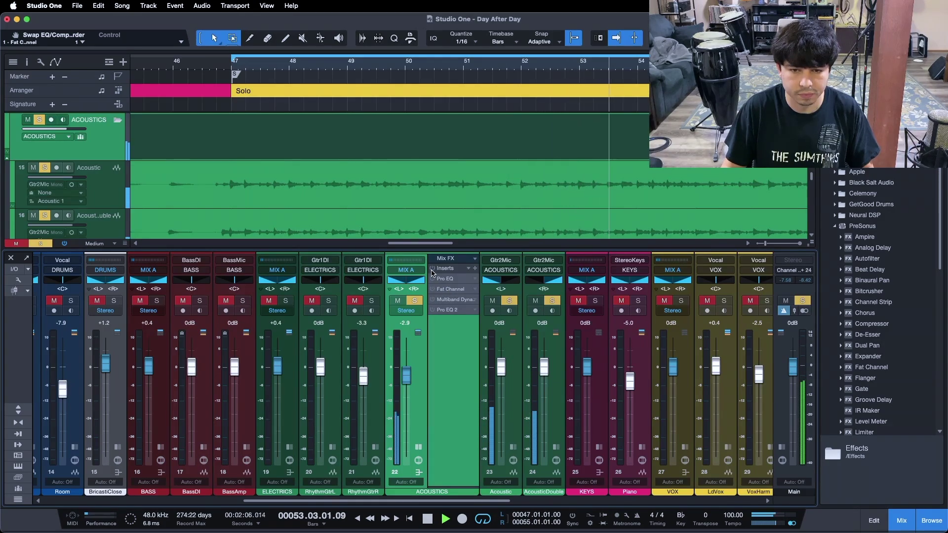
{"action": "left_click", "coordinate": [432, 273]}
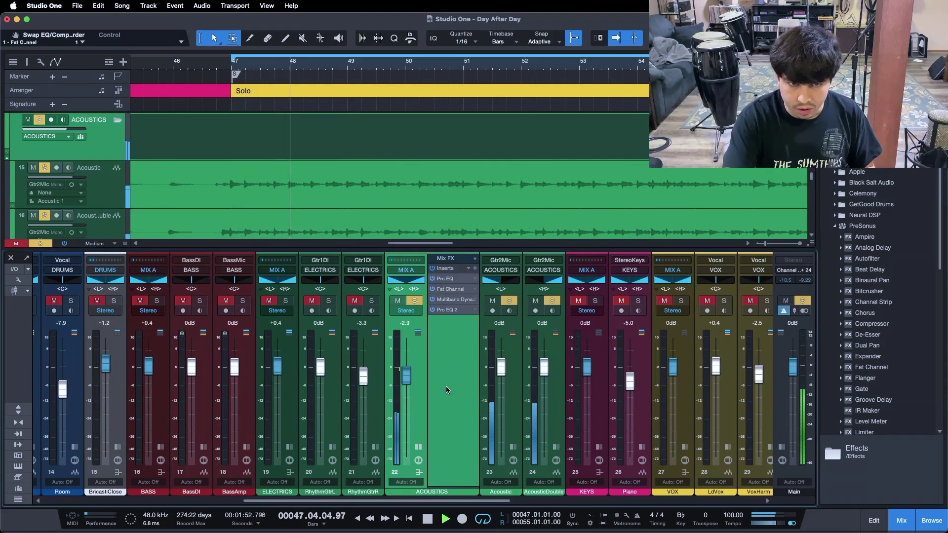
{"action": "key", "text": "space"}
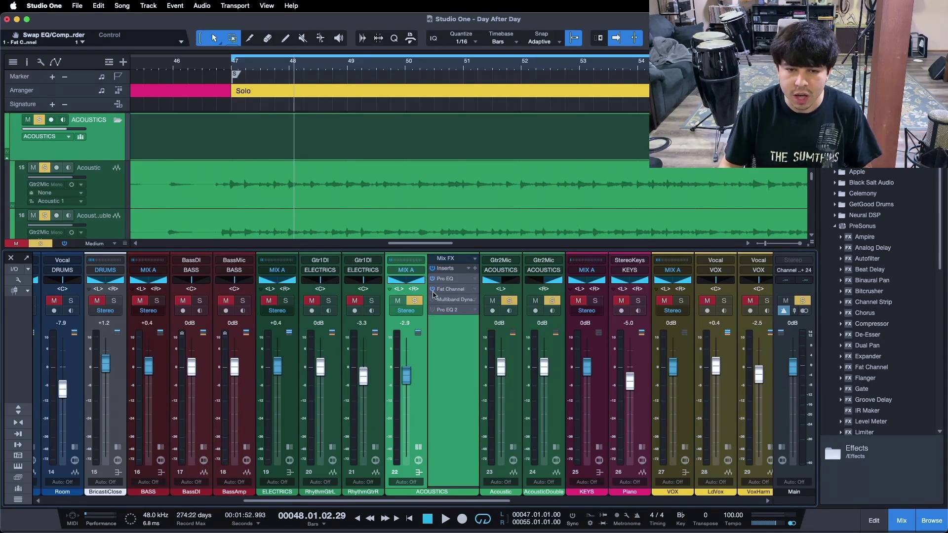
Step: Deactivate the HF, HMF, MF and LC bands in the first Pro EQ on the ACOUSTICS bus
{"action": "left_click", "coordinate": [457, 283]}
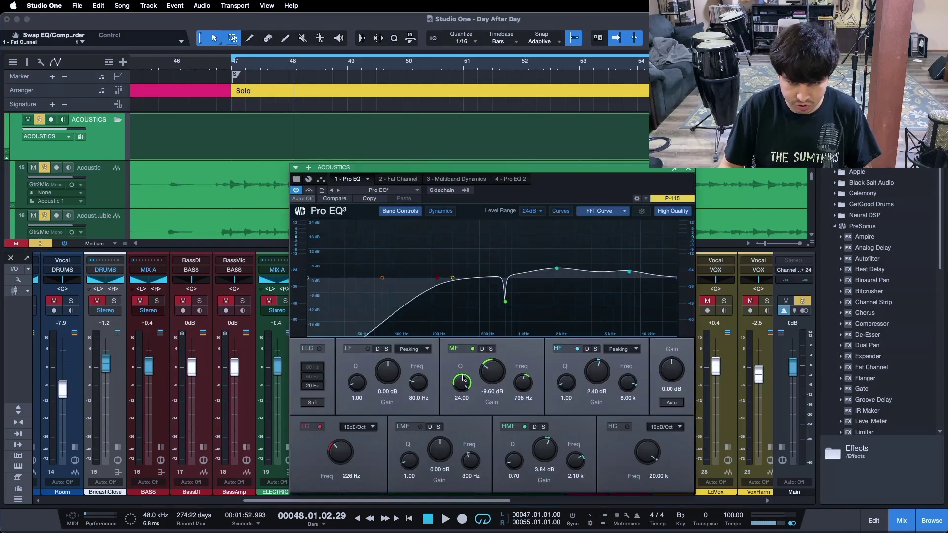
{"action": "left_click", "coordinate": [559, 350]}
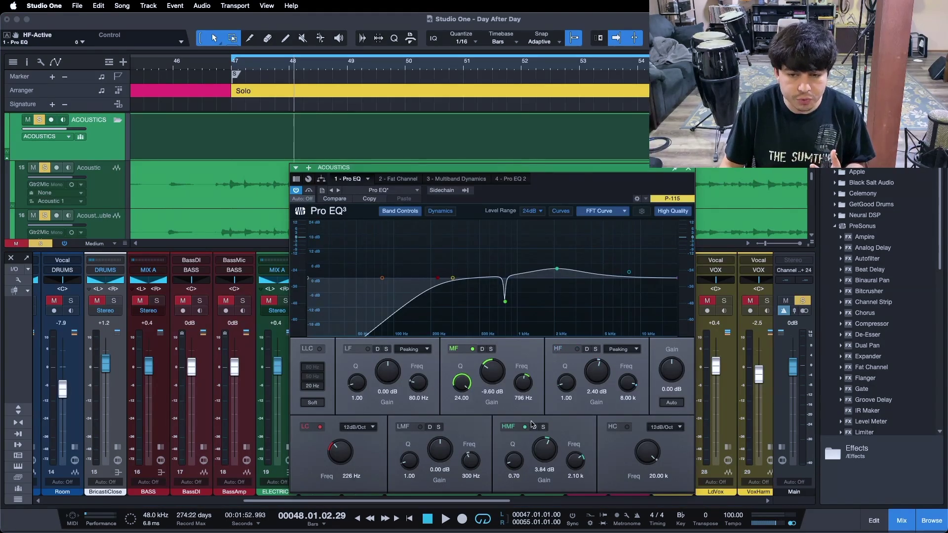
{"action": "left_click", "coordinate": [518, 428]}
{"action": "left_click", "coordinate": [468, 350]}
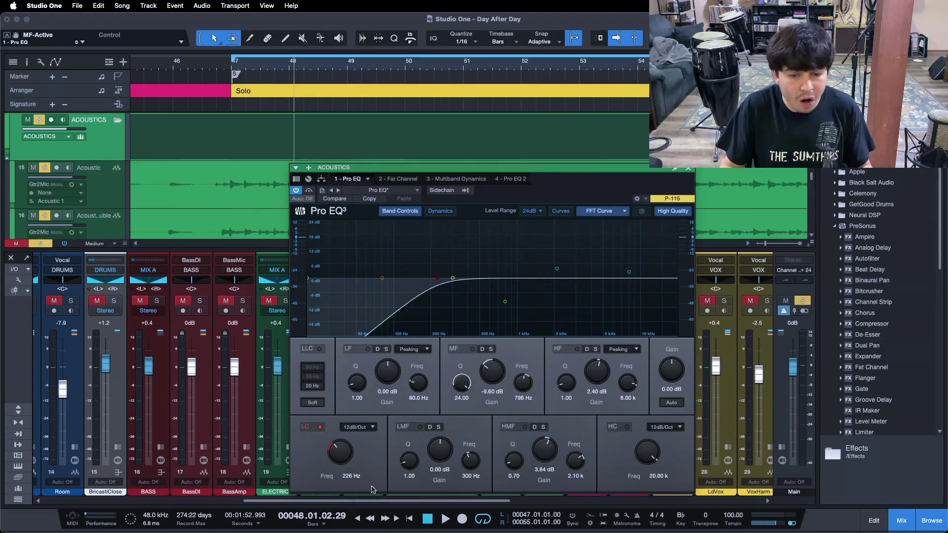
{"action": "left_click", "coordinate": [320, 428]}
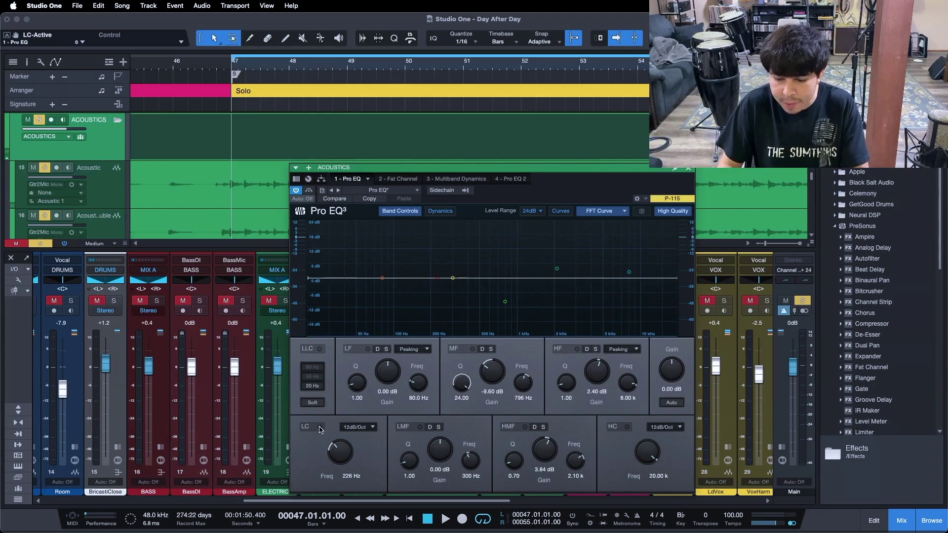
Step: Compare the acoustics with and without the 226 Hz low cut during playback, leaving the filter active
{"action": "key", "text": "space"}
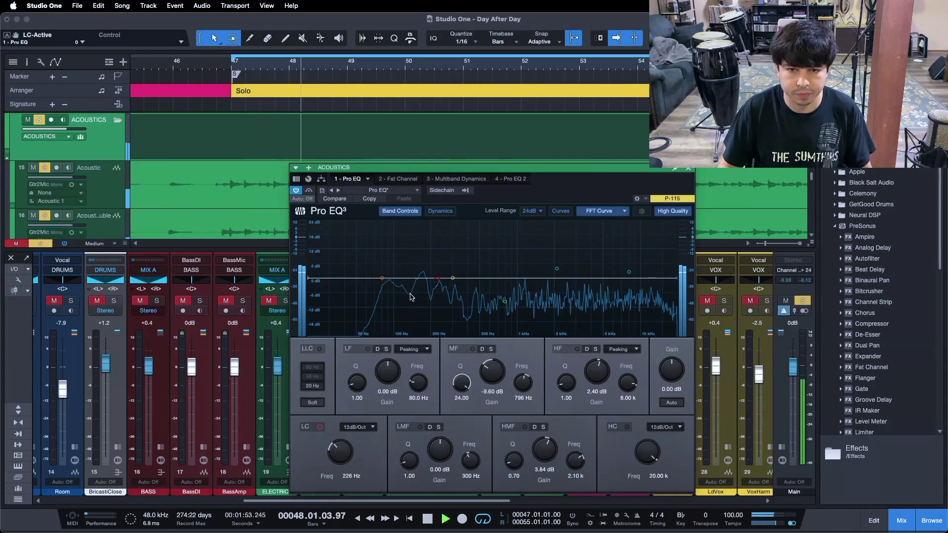
{"action": "left_click", "coordinate": [320, 427]}
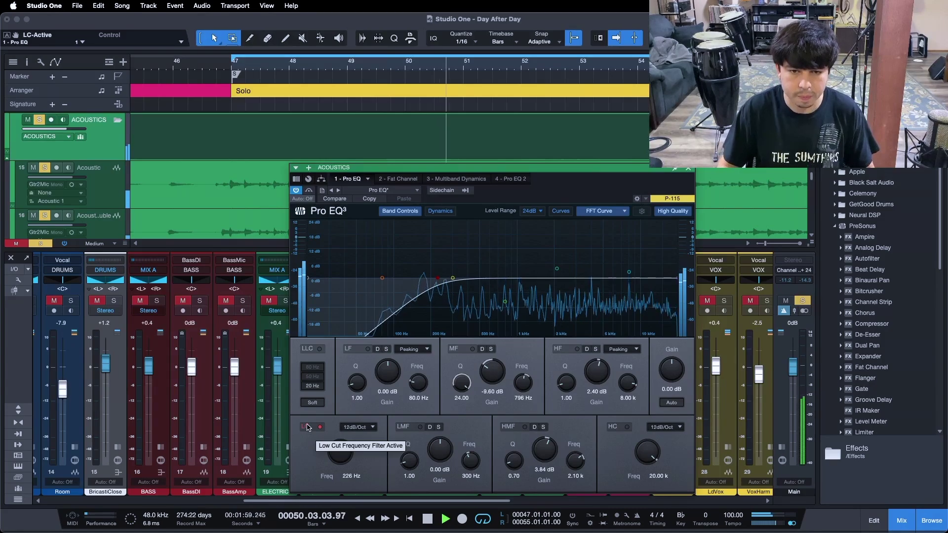
{"action": "left_click", "coordinate": [308, 427]}
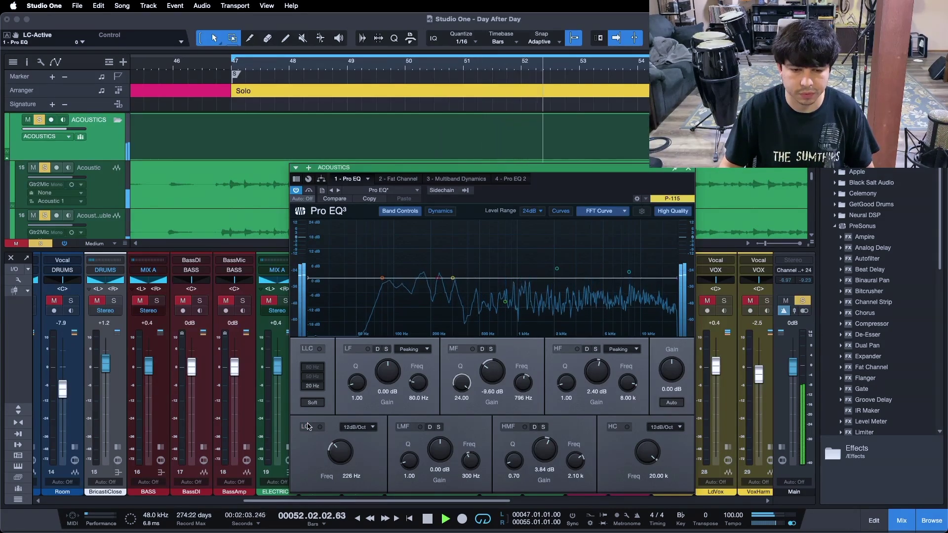
{"action": "left_click", "coordinate": [307, 428]}
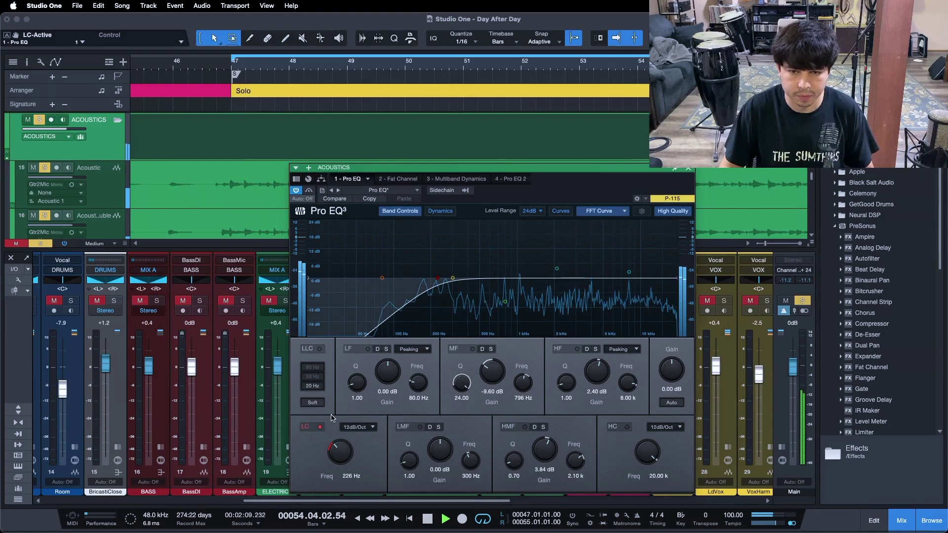
{"action": "left_click", "coordinate": [312, 428]}
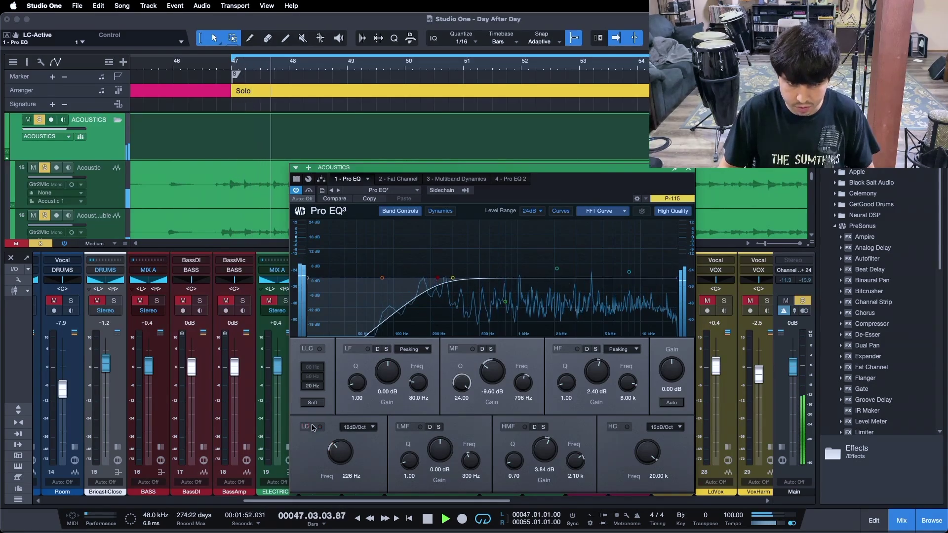
{"action": "left_click", "coordinate": [312, 427]}
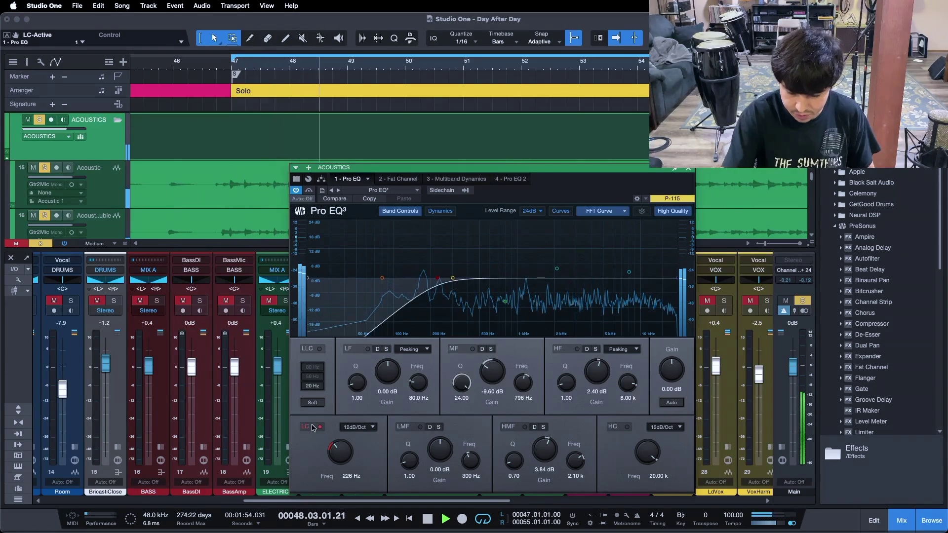
{"action": "key", "text": "space"}
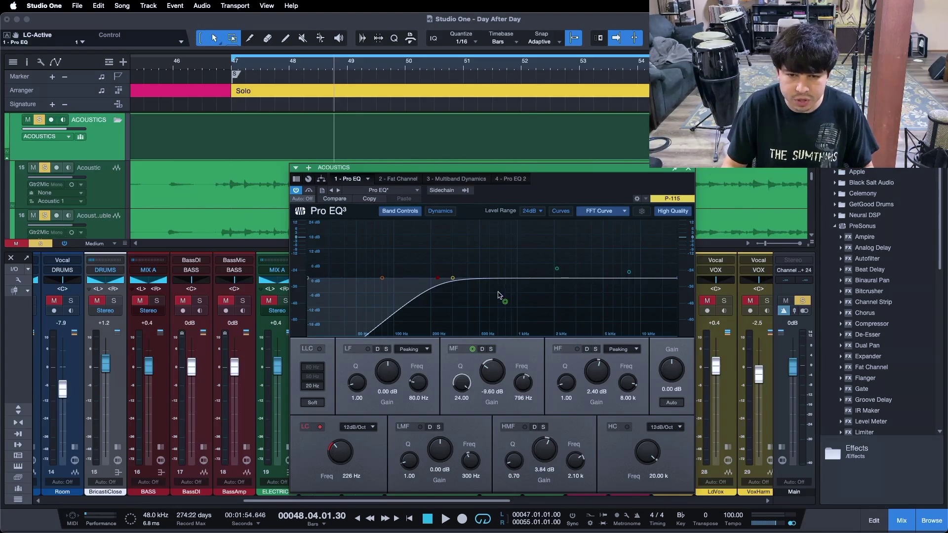
Step: Play the acoustics from bar 47 and activate the narrow MF band cut at 796 Hz
{"action": "key", "text": "space"}
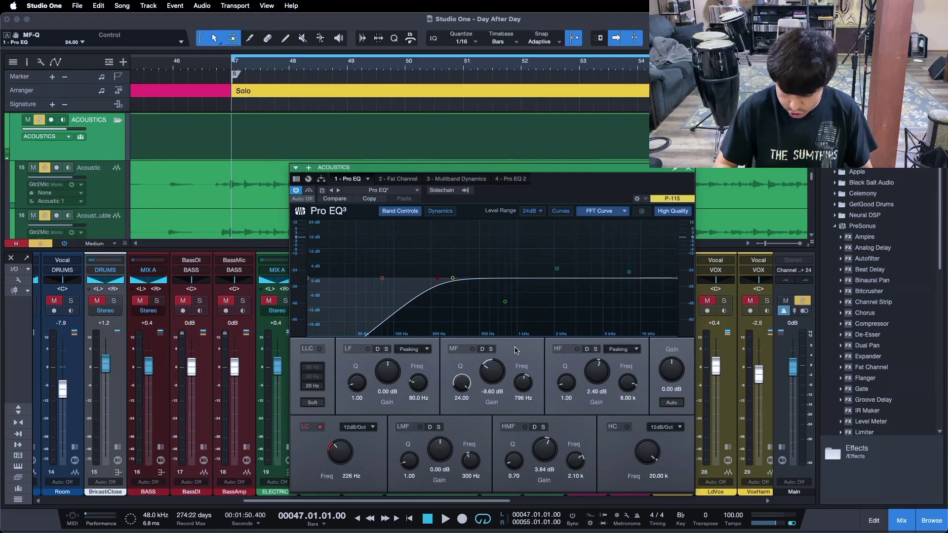
{"action": "key", "text": "space"}
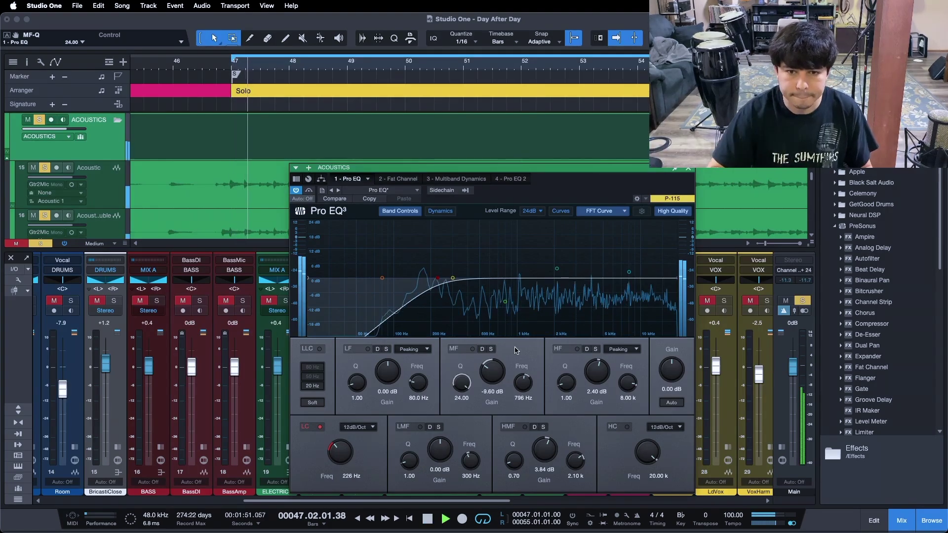
{"action": "left_click", "coordinate": [467, 350]}
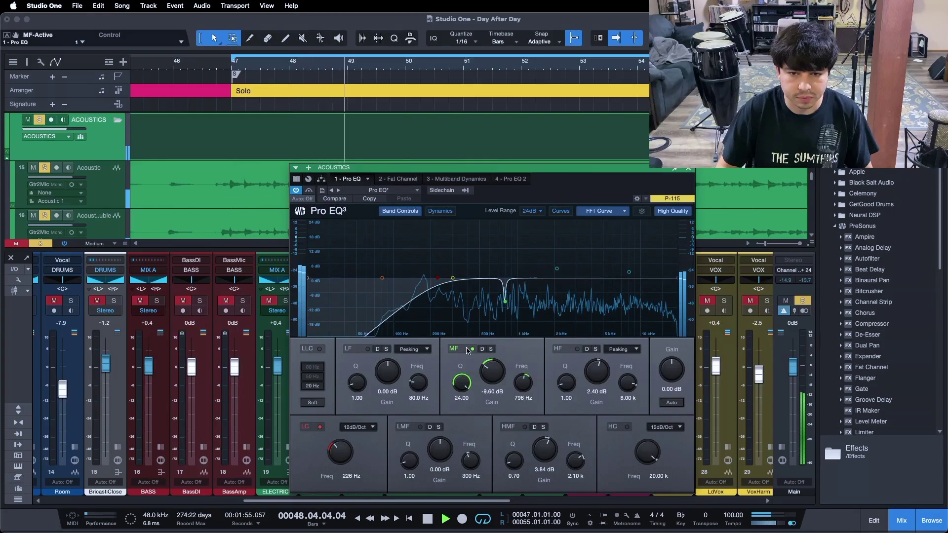
Step: Try raising the MF band's gain while listening, undo the change, and return the stopped playhead to bar 47
{"action": "left_click_drag", "start_coordinate": [493, 370], "coordinate": [494, 309]}
{"action": "key", "text": "super+z"}
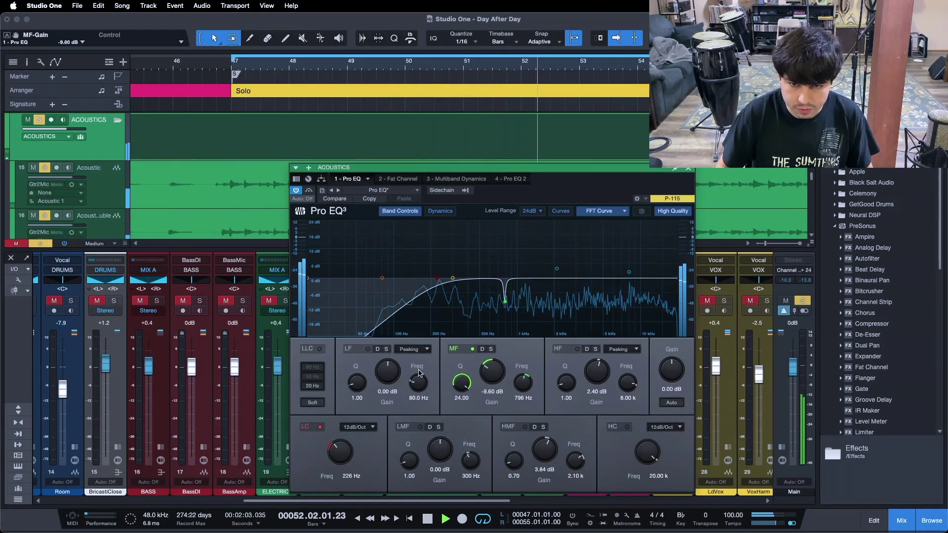
{"action": "key", "text": "space"}
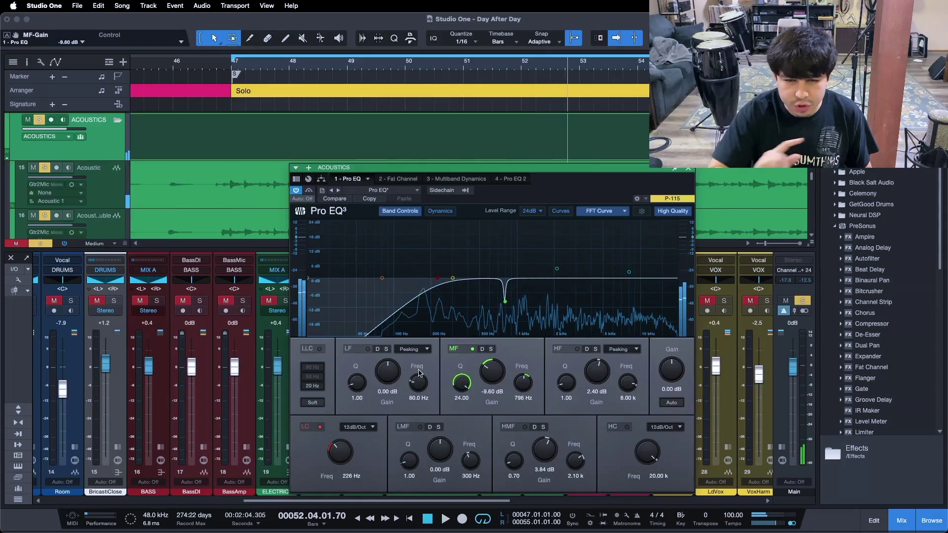
{"action": "key", "text": "KP_1"}
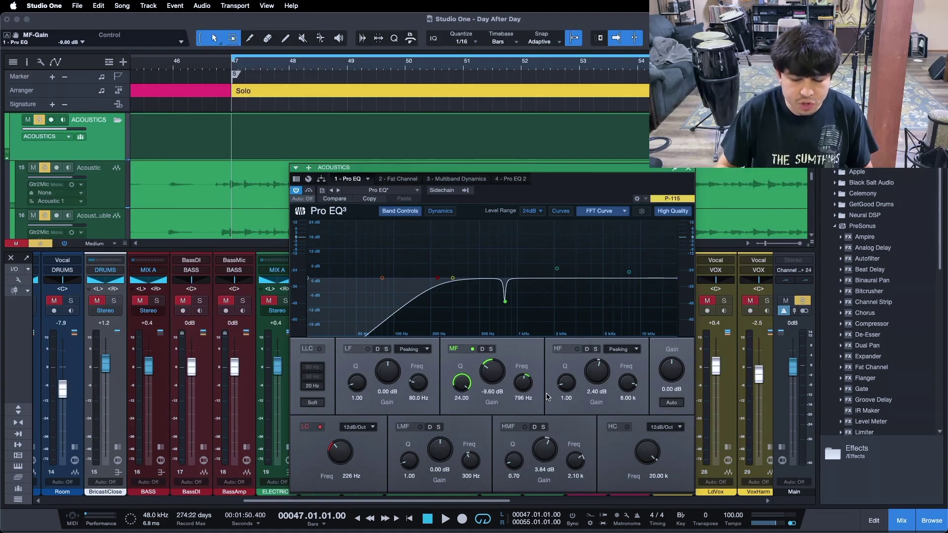
Step: Sweep a narrow LF band boost during playback, with Q 24.00 and about 20 dB gain, ending near 1.05 kHz
{"action": "key", "text": "space"}
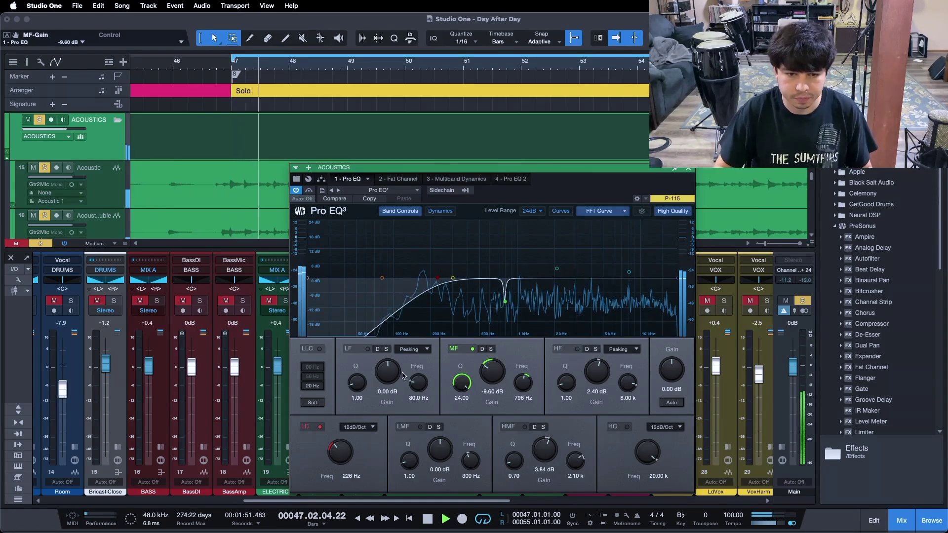
{"action": "left_click_drag", "start_coordinate": [357, 385], "coordinate": [520, 228]}
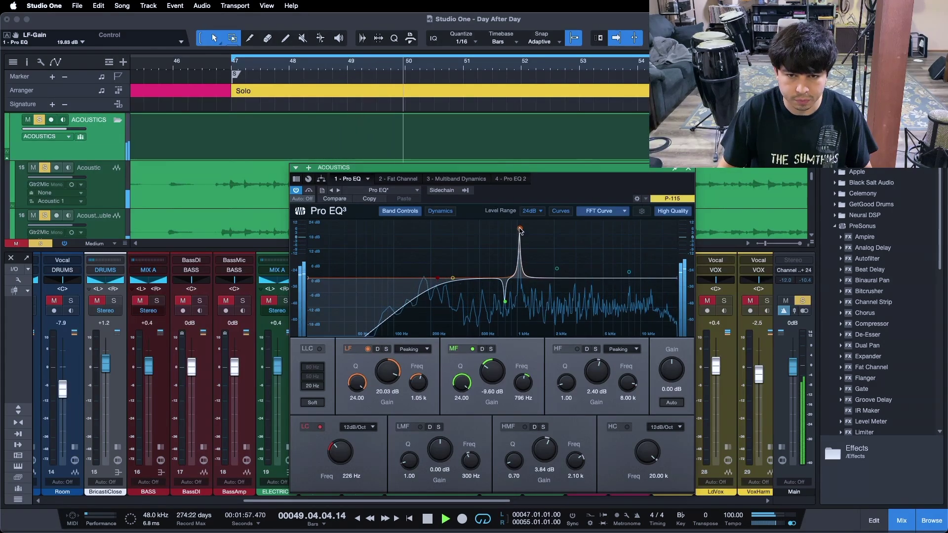
{"action": "key", "text": "space"}
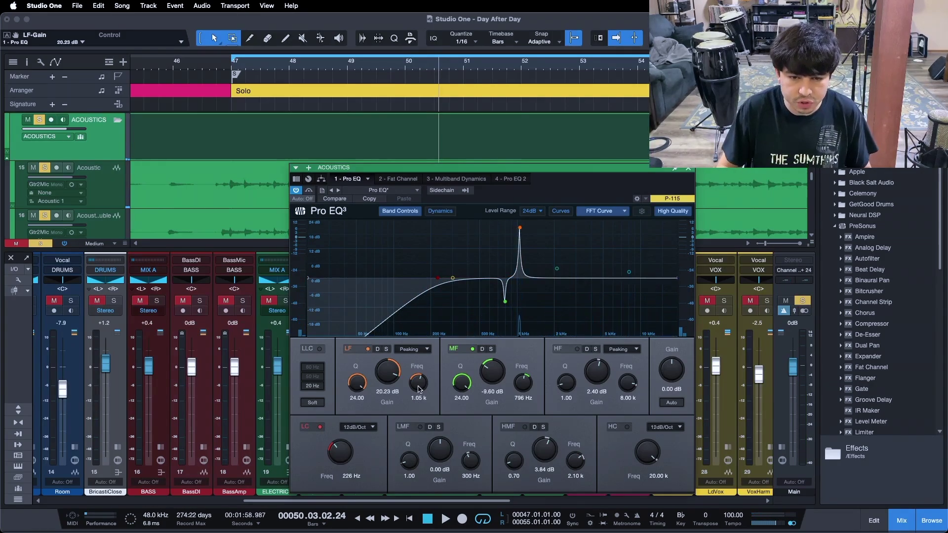
{"action": "key", "text": "KP_1"}
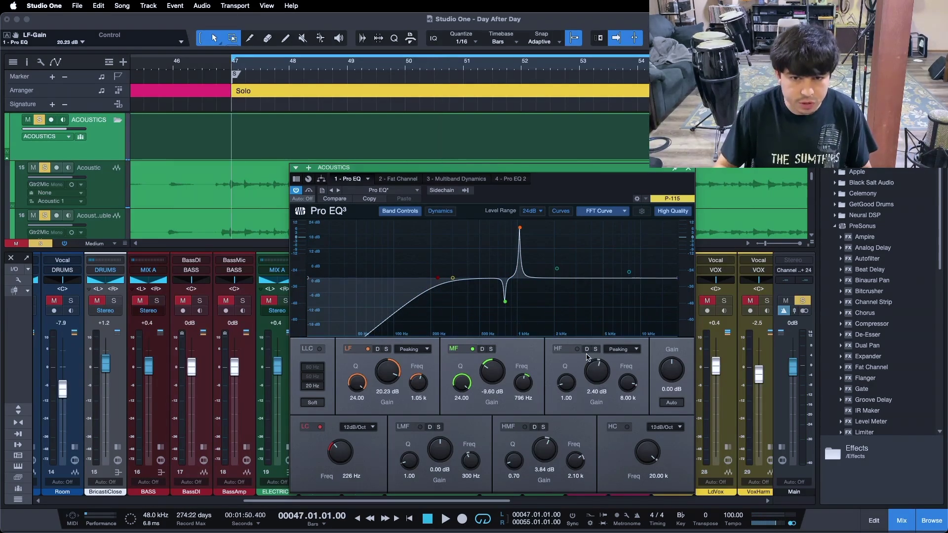
Step: Lower the LF band's gain to -8.64 dB at 1.05 kHz while playing the acoustics from bar 47, stopping playback at the end
{"action": "key", "text": "space"}
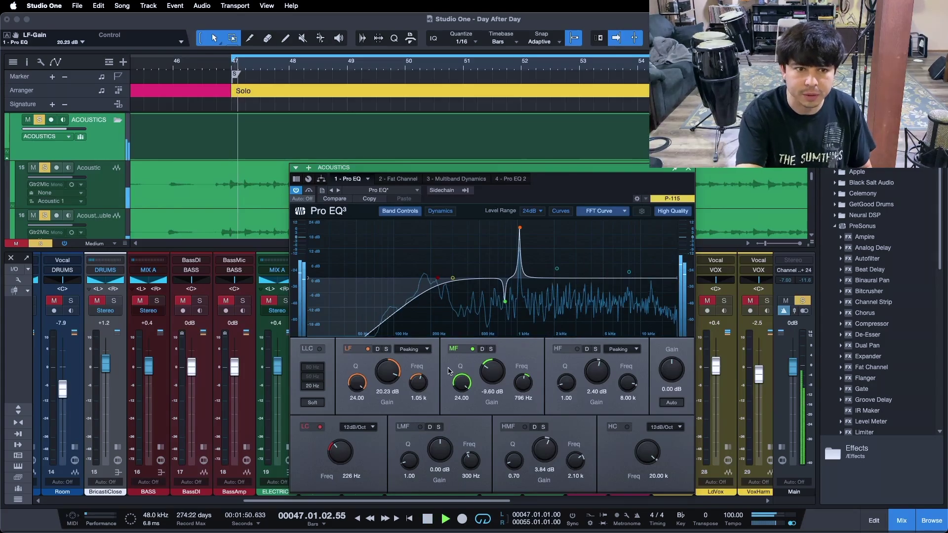
{"action": "mouse_move", "coordinate": [388, 373]}
{"action": "left_mouse_down"}
{"action": "mouse_move", "coordinate": [379, 388]}
{"action": "mouse_move", "coordinate": [384, 373]}
{"action": "left_mouse_up"}
{"action": "scroll", "coordinate": [384, 373], "scroll_direction": "down", "scroll_amount": 5}
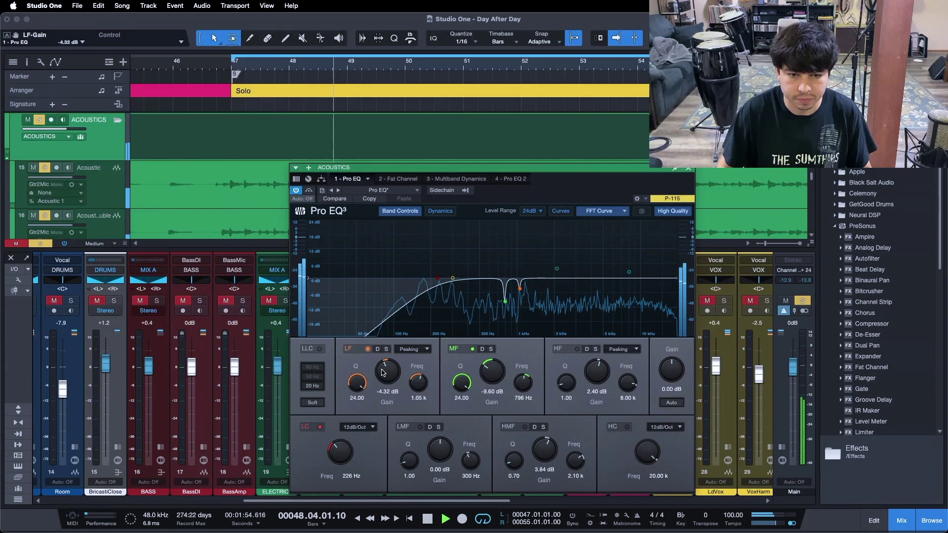
{"action": "scroll", "coordinate": [384, 373], "scroll_direction": "down", "scroll_amount": 2}
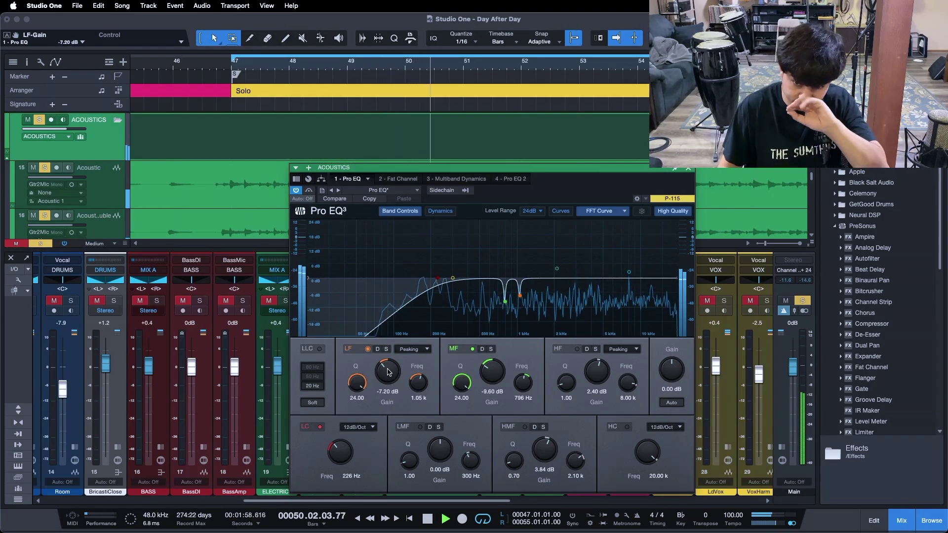
{"action": "scroll", "coordinate": [390, 371], "scroll_direction": "down", "scroll_amount": 1}
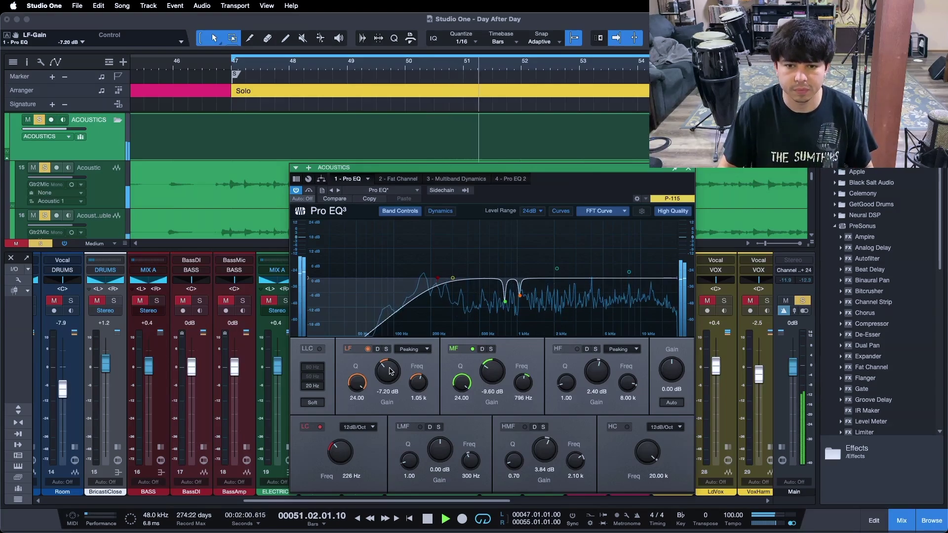
{"action": "scroll", "coordinate": [390, 372], "scroll_direction": "down", "scroll_amount": 1}
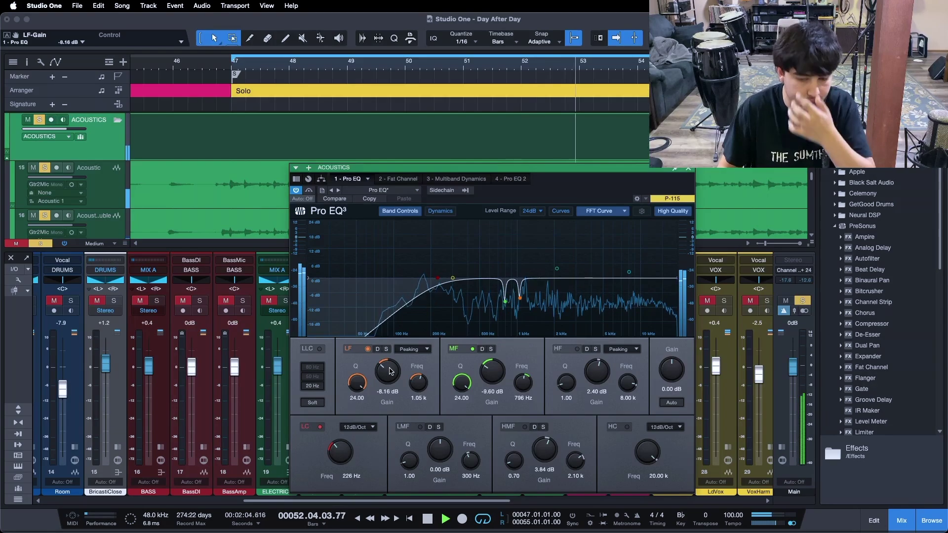
{"action": "scroll", "coordinate": [389, 372], "scroll_direction": "down", "scroll_amount": 1}
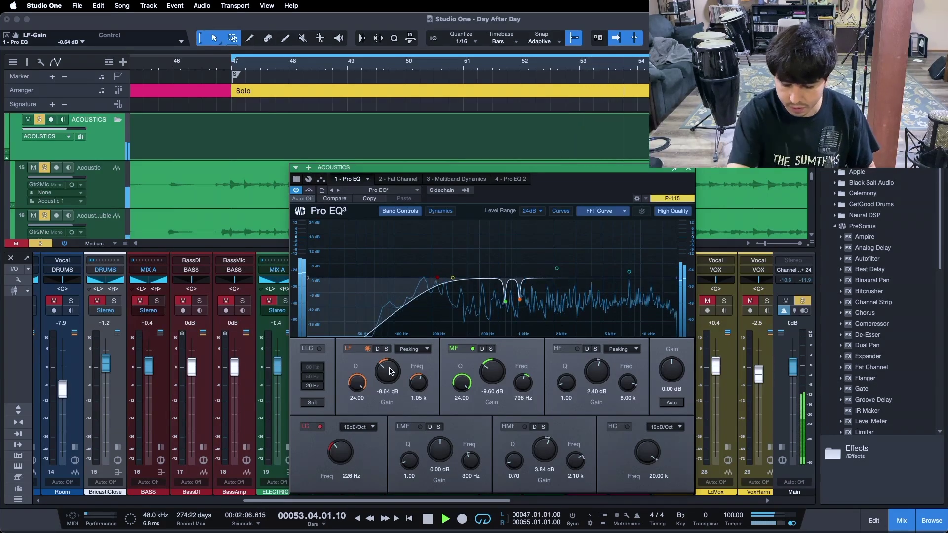
{"action": "key", "text": "space"}
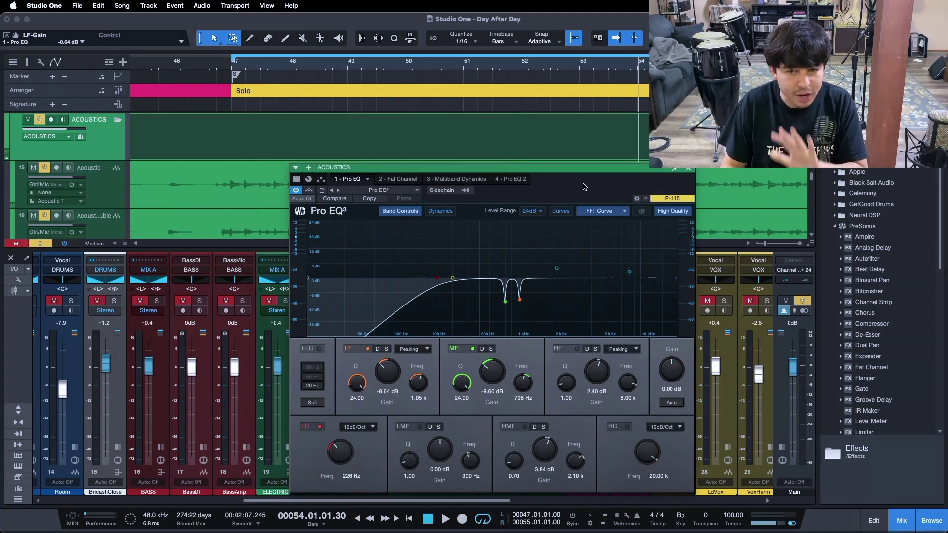
Step: Open the acoustics bus's Fat Channel insert and activate it with the FET compressor at a 4:1 ratio
{"action": "scroll", "coordinate": [510, 138], "scroll_direction": "down", "scroll_amount": 2}
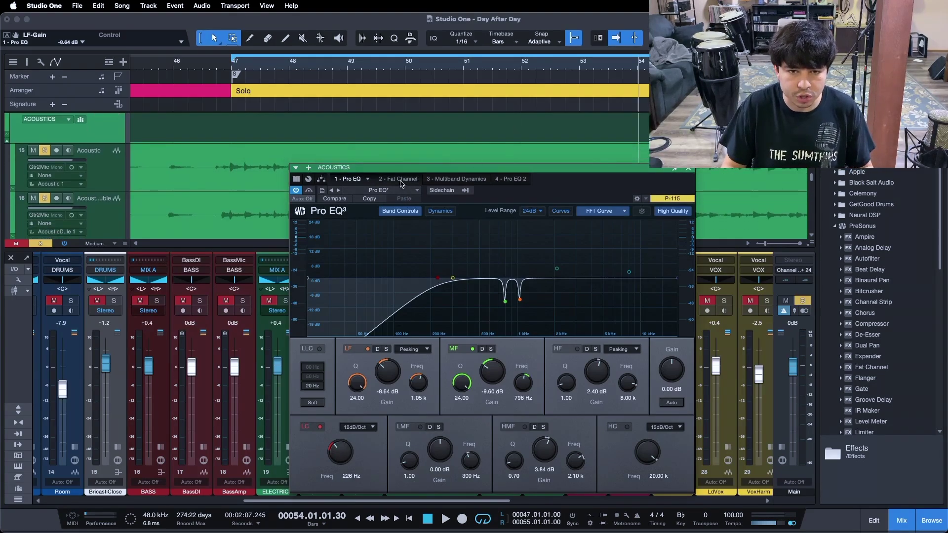
{"action": "left_click", "coordinate": [403, 179]}
{"action": "left_click", "coordinate": [592, 213]}
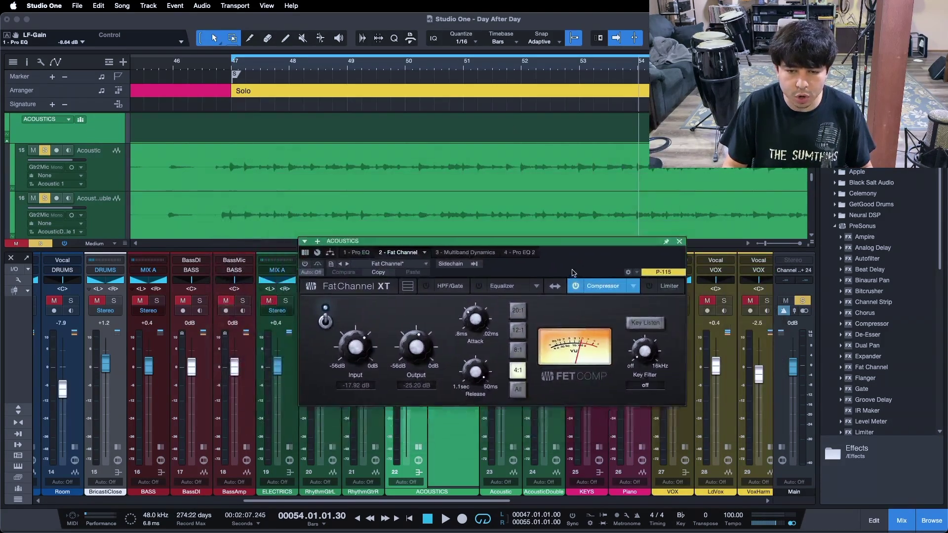
{"action": "left_click", "coordinate": [289, 275]}
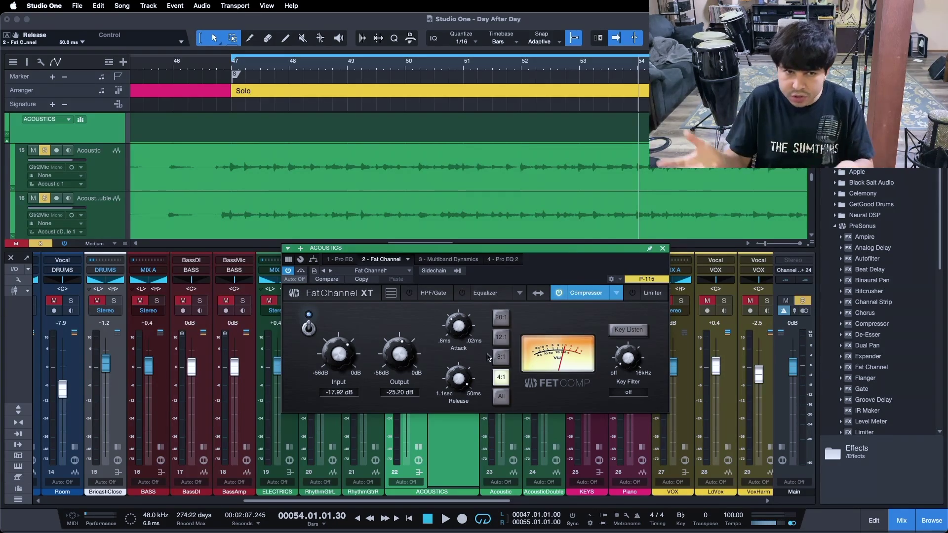
{"action": "left_click", "coordinate": [499, 375]}
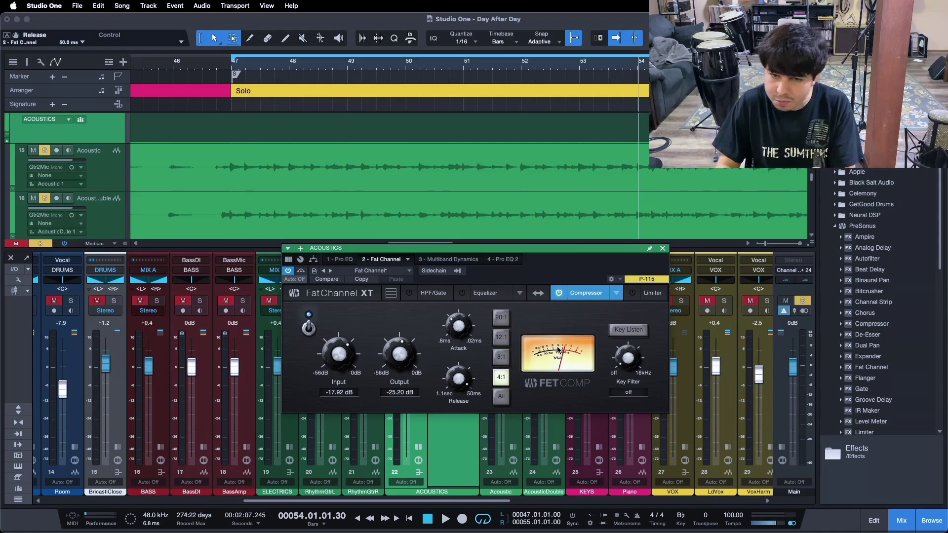
Step: Compare the acoustics from bar 47 with the FET compressor off and on several times, leaving it on and stopping playback
{"action": "key", "text": "space"}
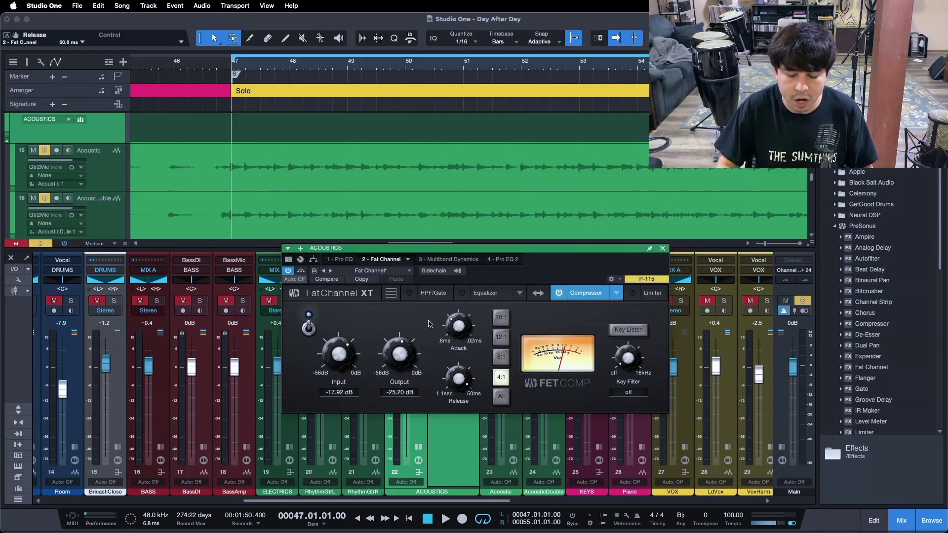
{"action": "left_click", "coordinate": [308, 327]}
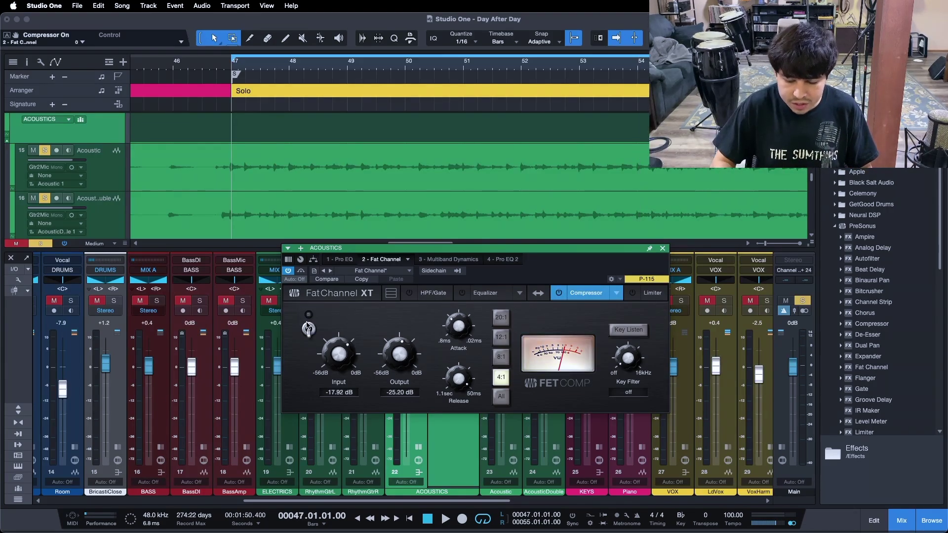
{"action": "key", "text": "space"}
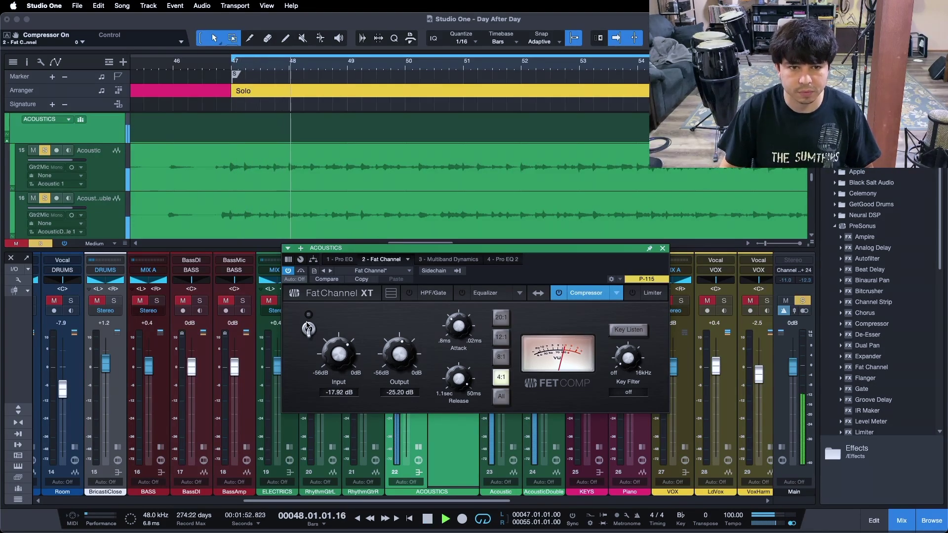
{"action": "left_click", "coordinate": [307, 327]}
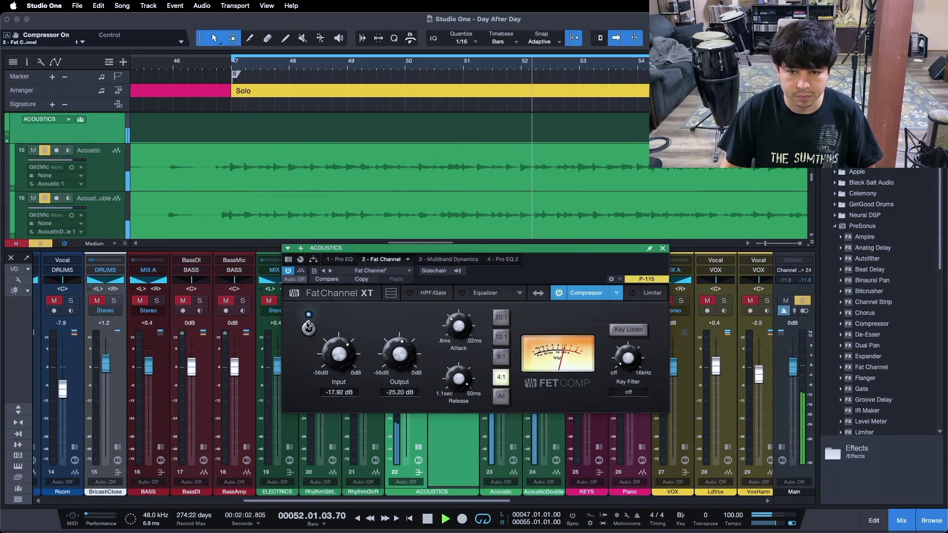
{"action": "left_click", "coordinate": [308, 325]}
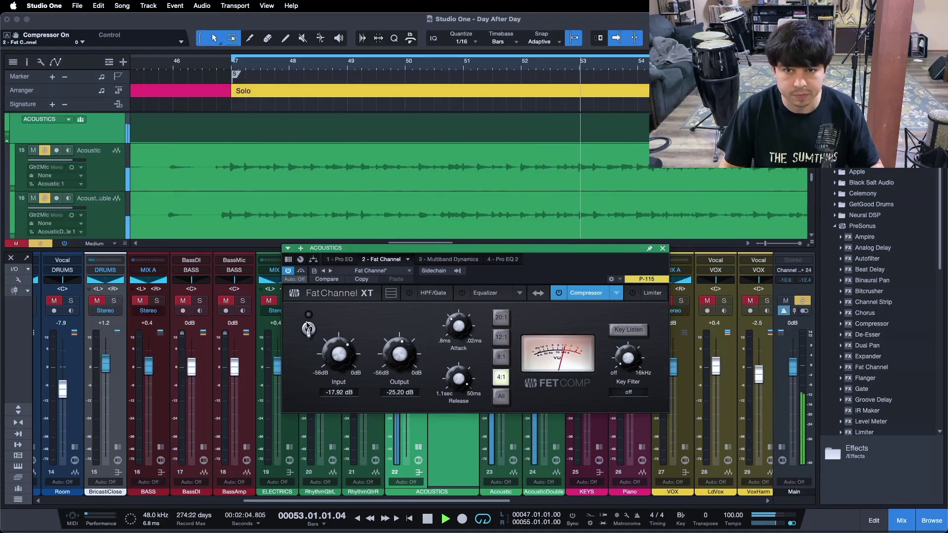
{"action": "left_click", "coordinate": [308, 326]}
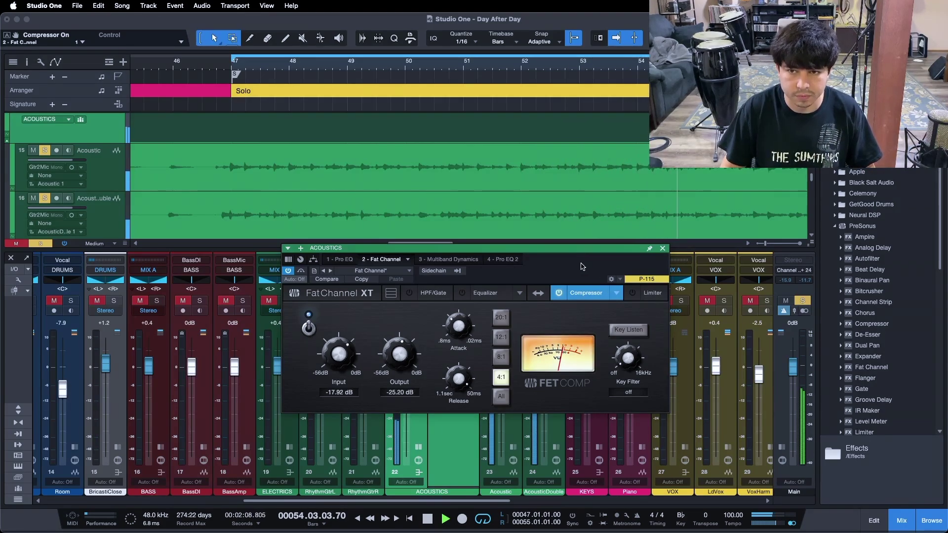
{"action": "left_click", "coordinate": [308, 326]}
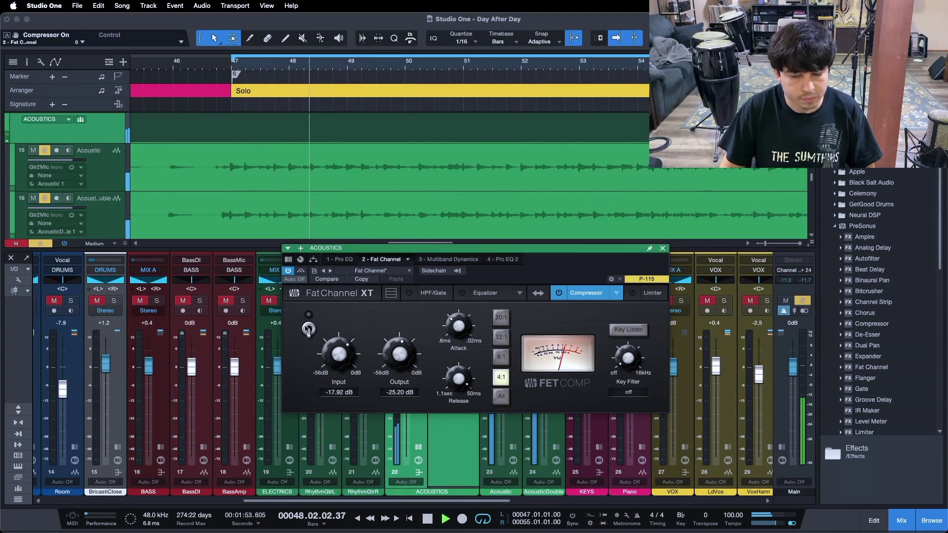
{"action": "left_click", "coordinate": [308, 327]}
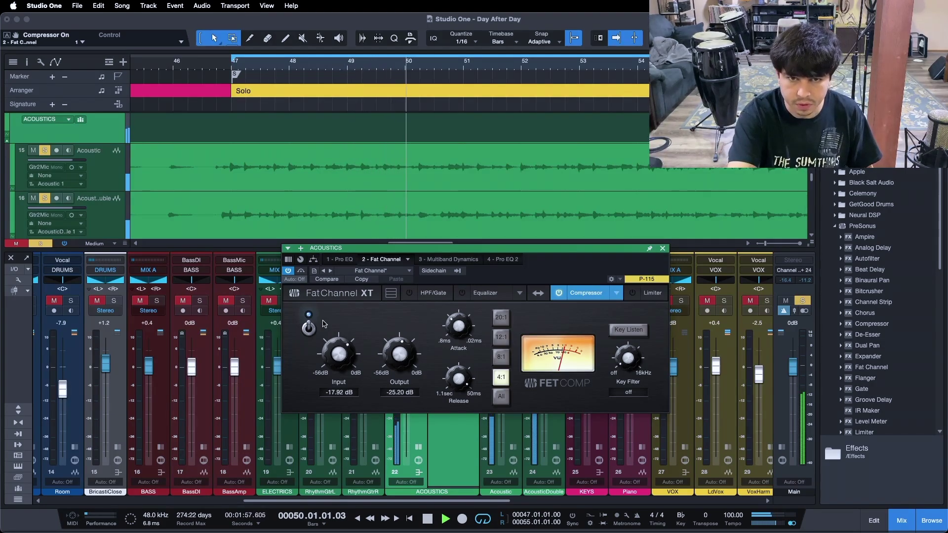
{"action": "key", "text": "space"}
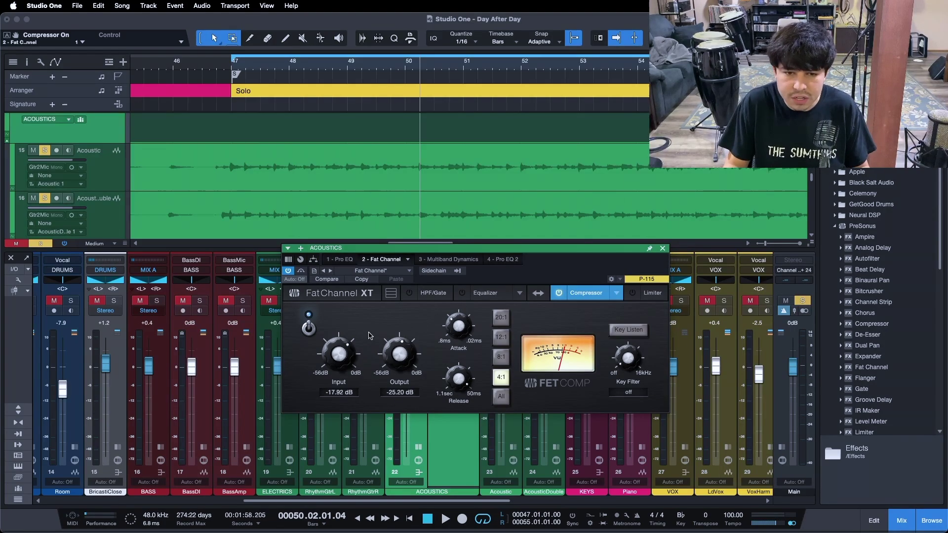
Step: Return the playhead to bar 47, reopen the Pro EQ insert and reposition its window so all bands are visible
{"action": "mouse_move", "coordinate": [545, 268]}
{"action": "left_mouse_down"}
{"action": "mouse_move", "coordinate": [504, 255]}
{"action": "mouse_move", "coordinate": [518, 287]}
{"action": "mouse_move", "coordinate": [543, 277]}
{"action": "left_mouse_up"}
{"action": "key", "text": "space"}
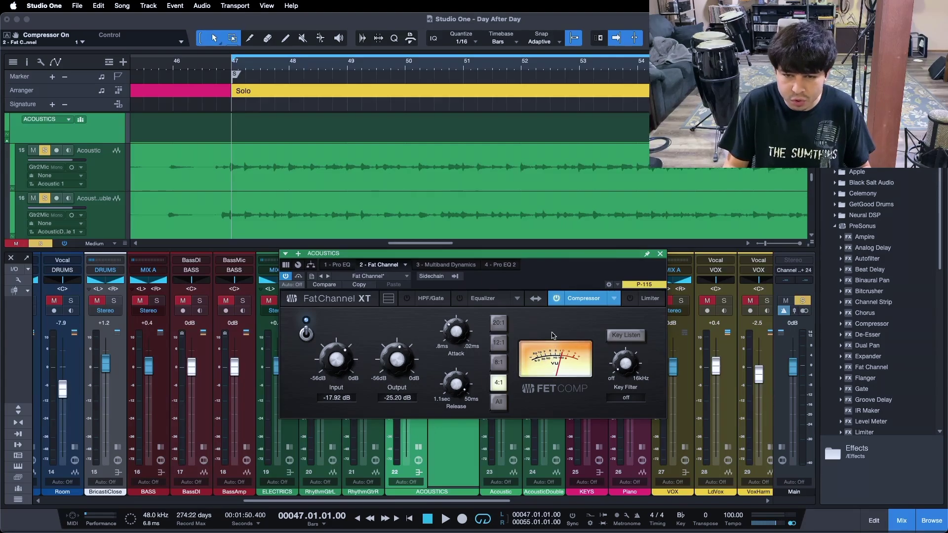
{"action": "left_click", "coordinate": [338, 265]}
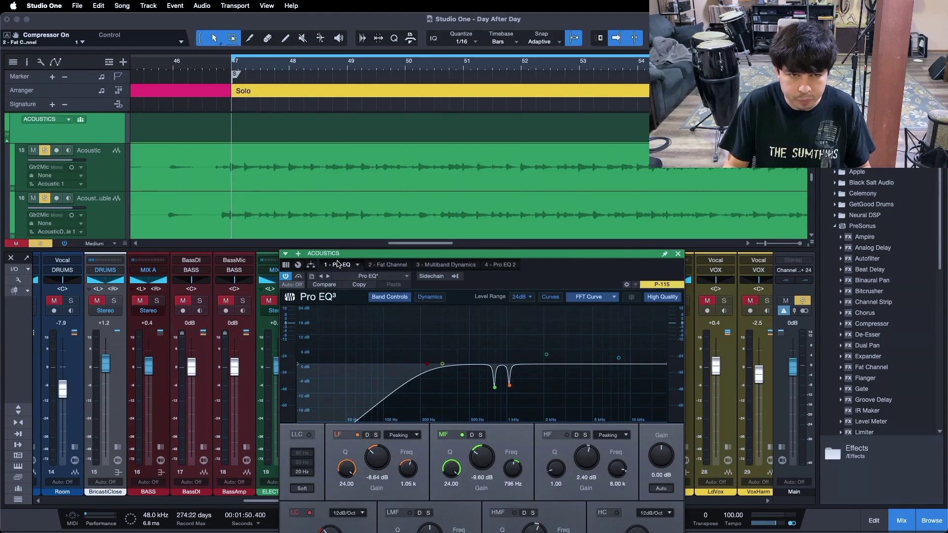
{"action": "left_click_drag", "start_coordinate": [550, 273], "coordinate": [508, 201]}
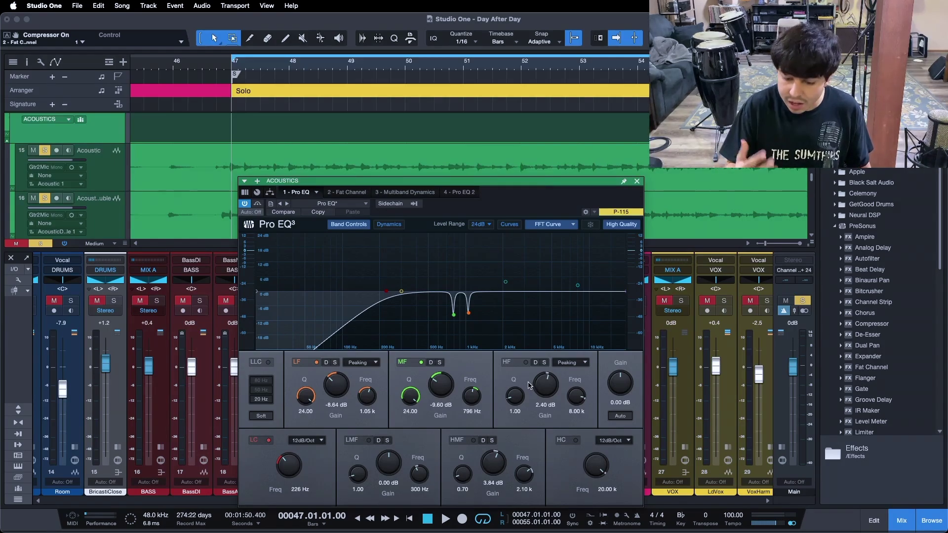
Step: Activate the HF band's 8.00 kHz boost during playback, comparing it on and off, and stop with it active
{"action": "key", "text": "space"}
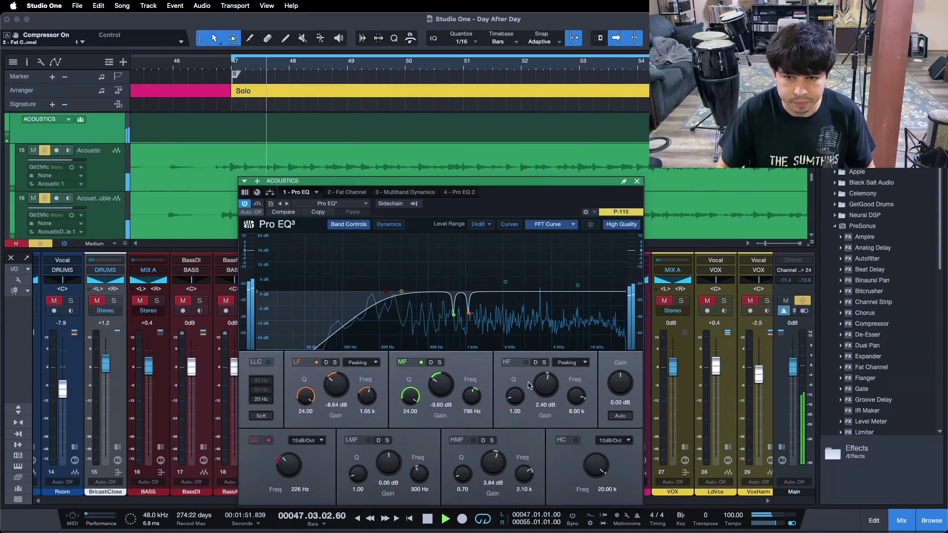
{"action": "left_click", "coordinate": [524, 362]}
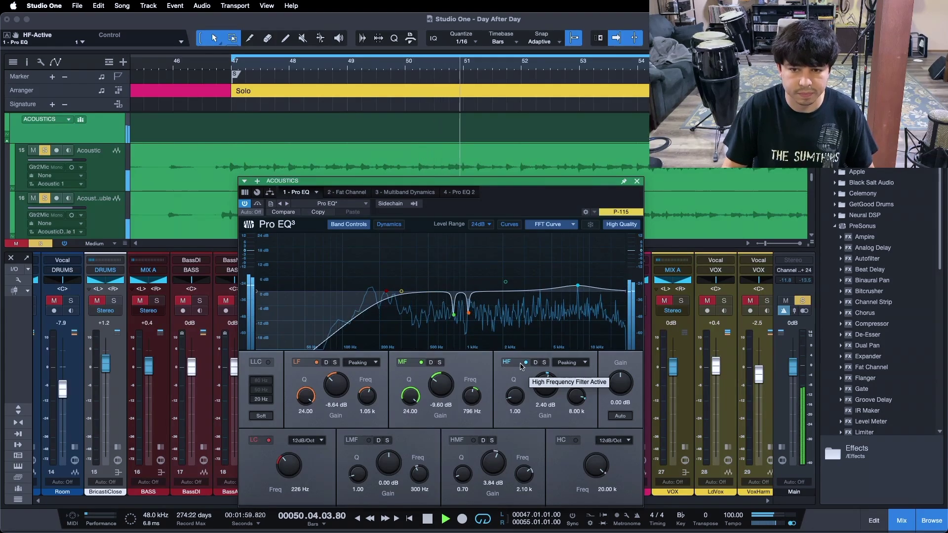
{"action": "left_click", "coordinate": [521, 365]}
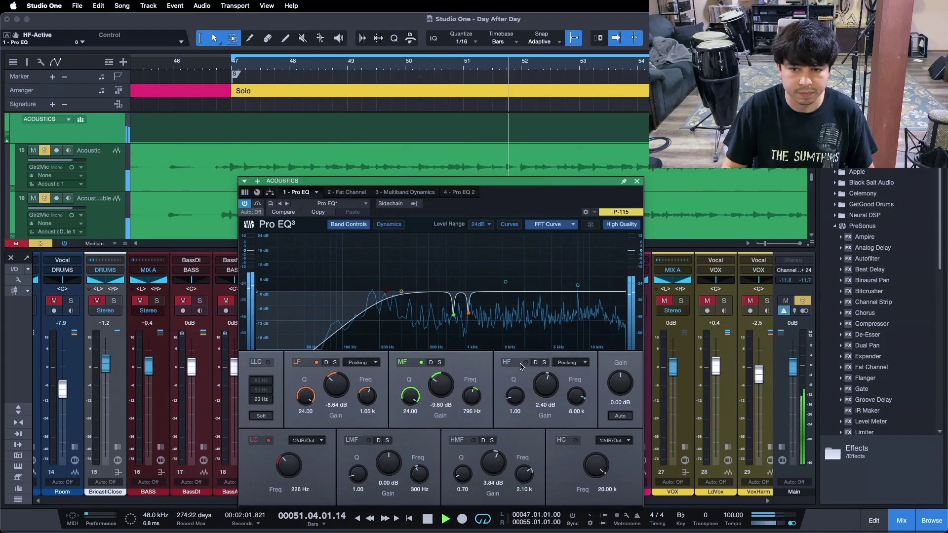
{"action": "left_click", "coordinate": [521, 365]}
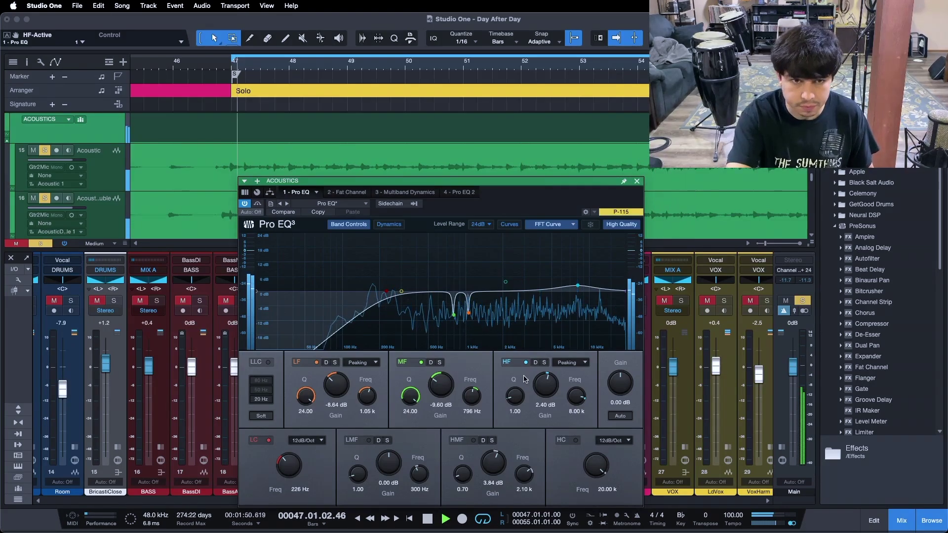
{"action": "key", "text": "space"}
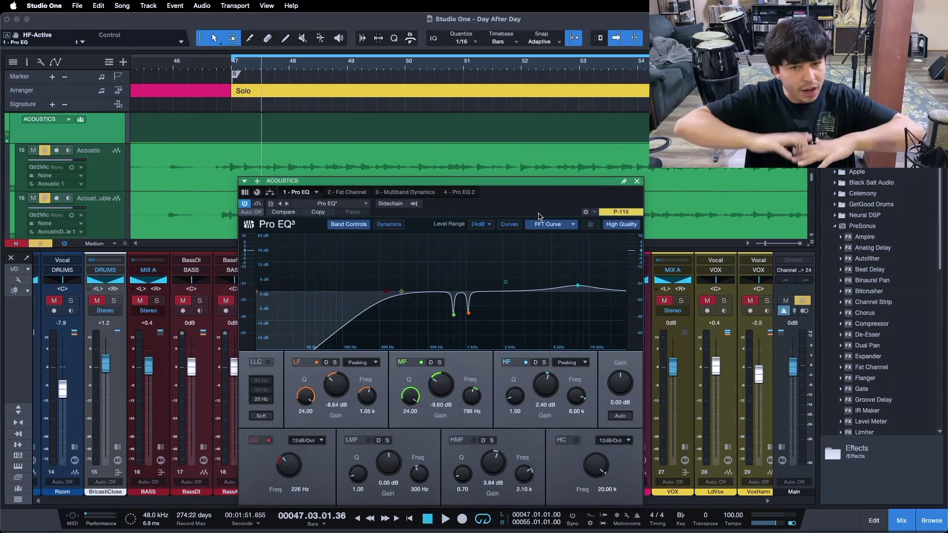
Step: Play from bar 47, compare the 2.10 kHz HMF boost on and off, leaving it active, and lower the LF gain to -9.12 dB
{"action": "key", "text": "KP_0"}
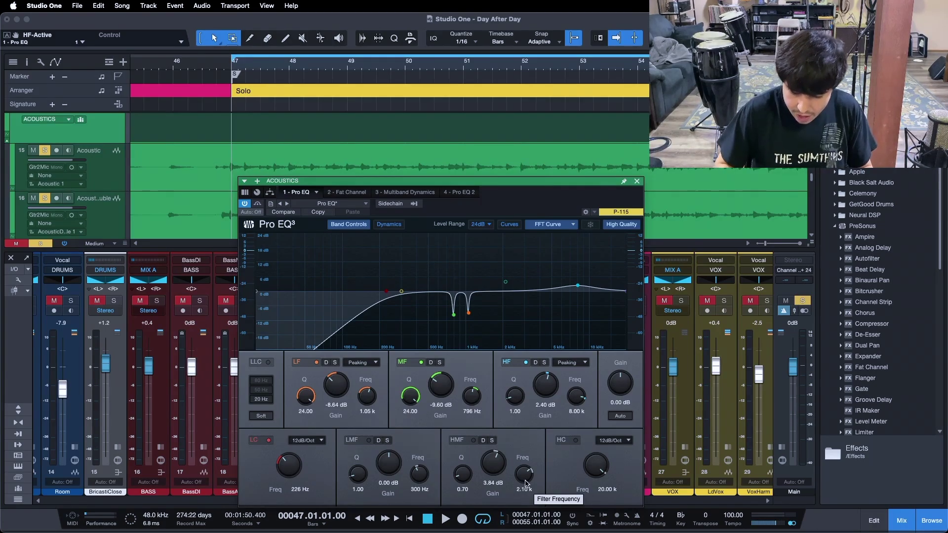
{"action": "key", "text": "space"}
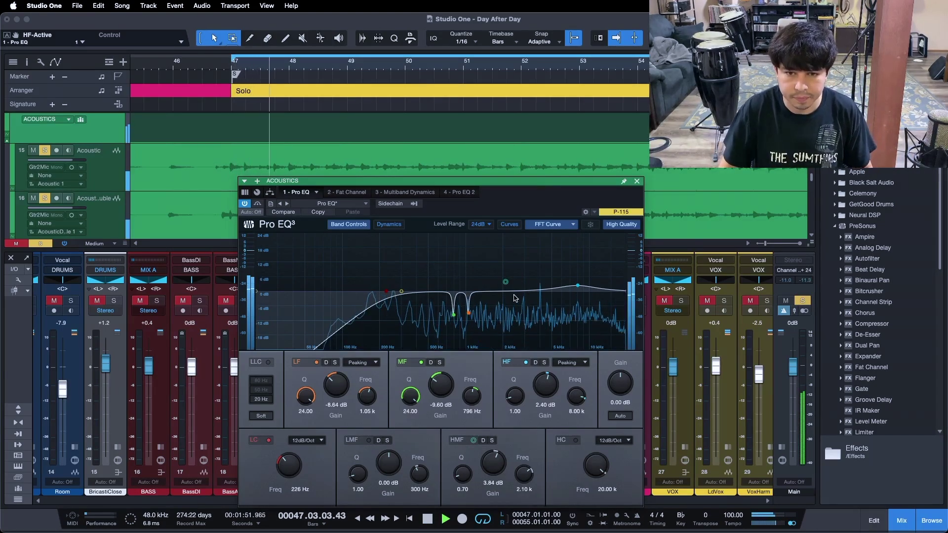
{"action": "left_click", "coordinate": [473, 440]}
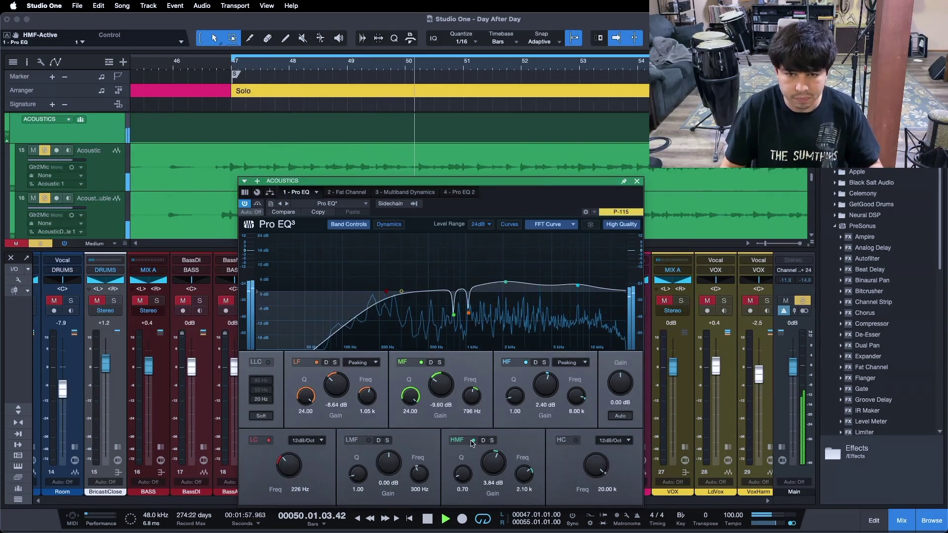
{"action": "left_click", "coordinate": [472, 440]}
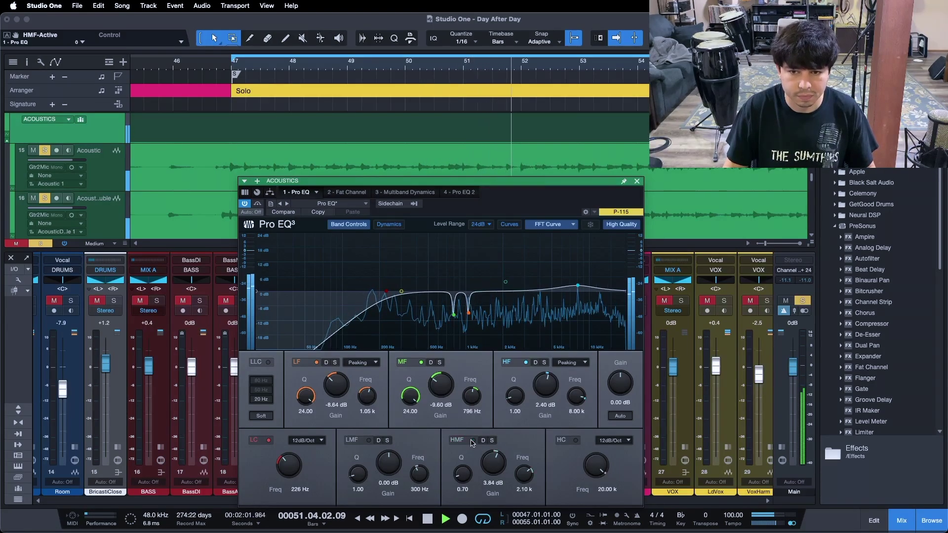
{"action": "left_click", "coordinate": [473, 440]}
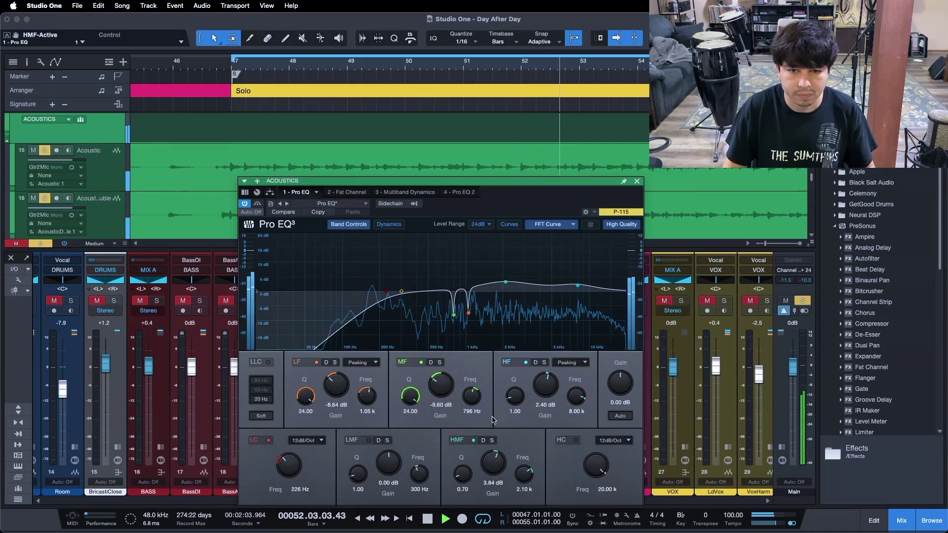
{"action": "scroll", "coordinate": [331, 389], "scroll_direction": "down", "scroll_amount": 1}
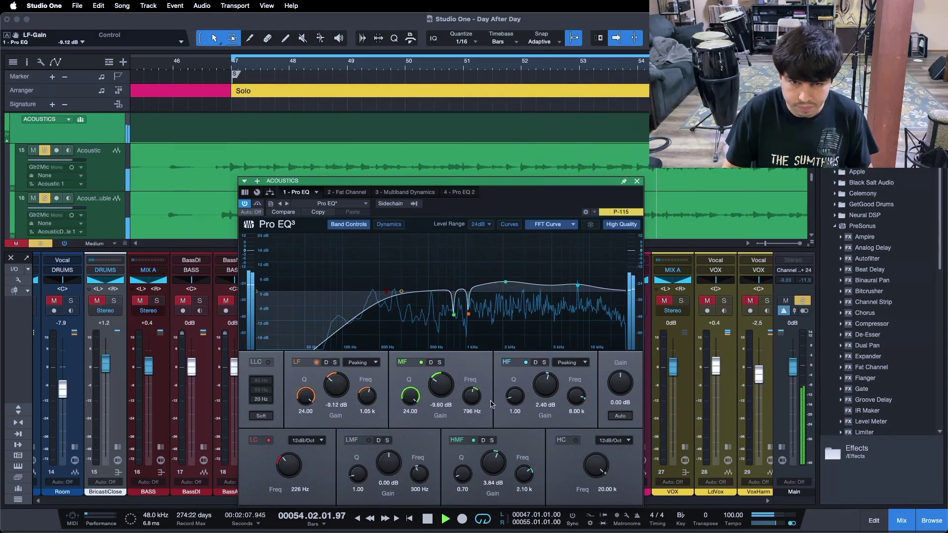
{"action": "key", "text": "space"}
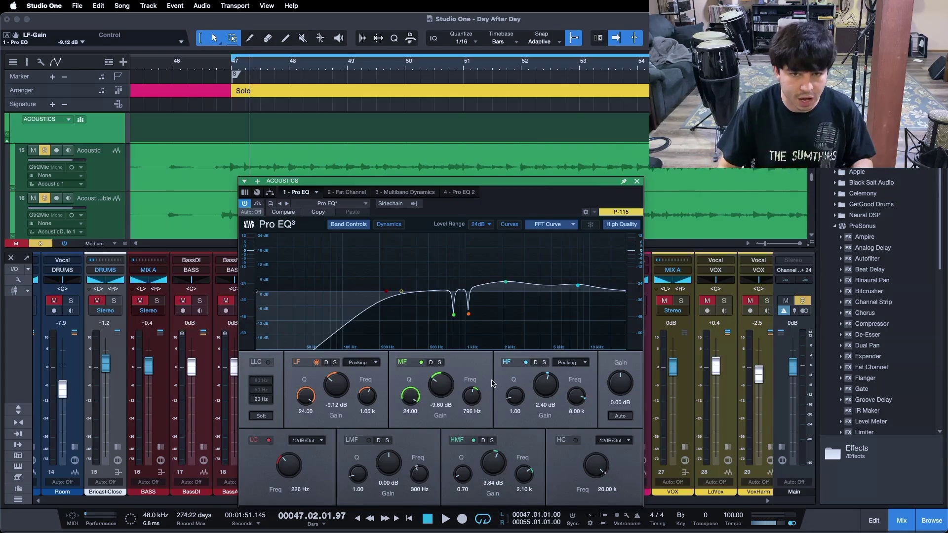
Step: Open the acoustics bus's Multiband Dynamics insert, reposition its window, enable the effect and show the H band settings
{"action": "left_click", "coordinate": [429, 193]}
{"action": "left_click_drag", "start_coordinate": [529, 204], "coordinate": [565, 208]}
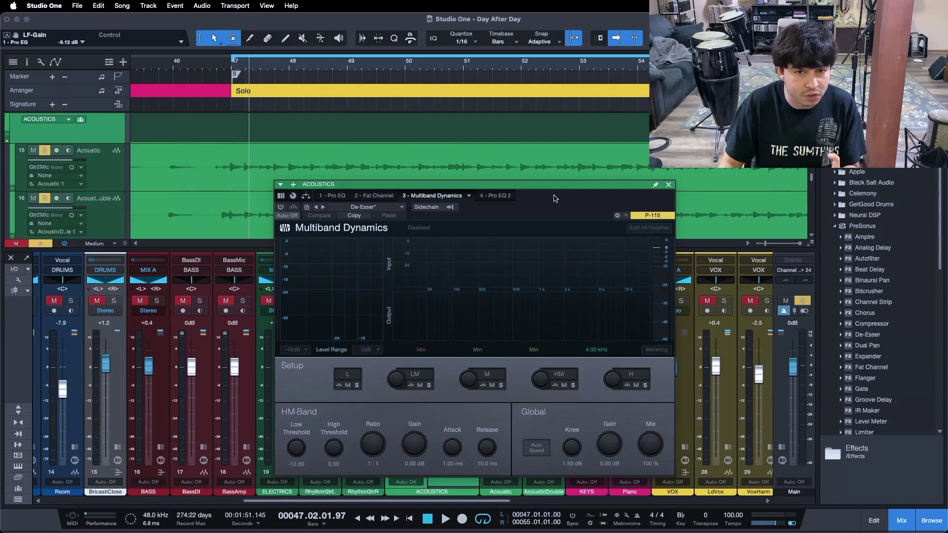
{"action": "left_click", "coordinate": [281, 207]}
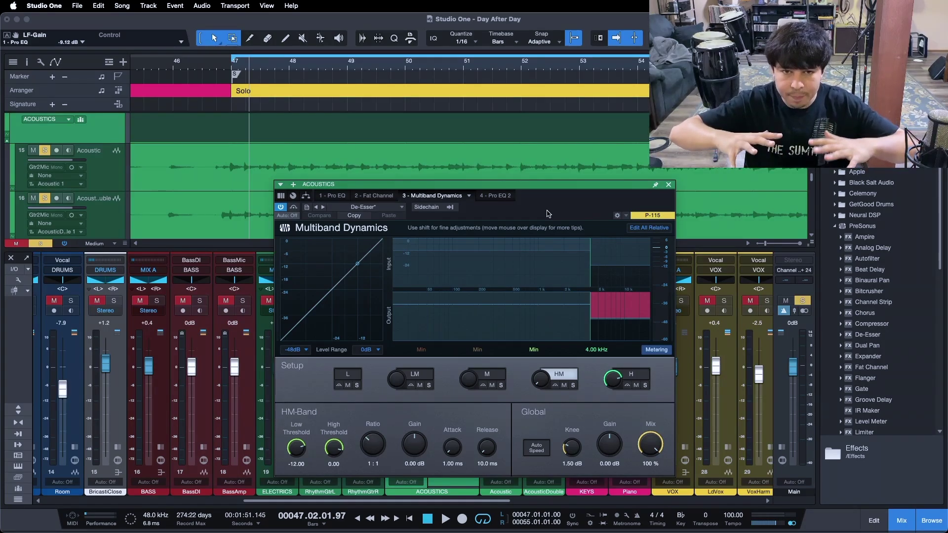
{"action": "left_click", "coordinate": [645, 378]}
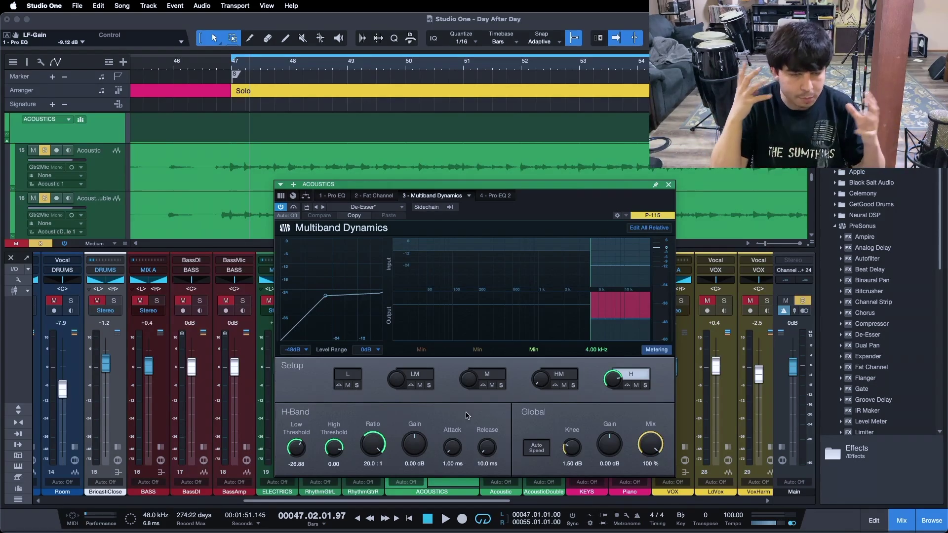
Step: Play from bar 47 comparing Multiband Dynamics bypassed and active, audition the H band soloed, unsolo it and stop playback
{"action": "key", "text": "space"}
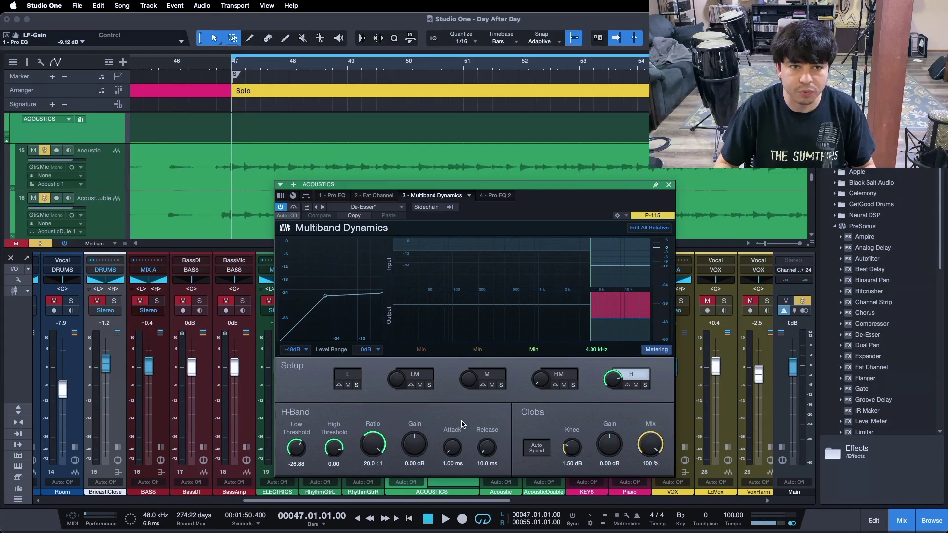
{"action": "left_click", "coordinate": [294, 207]}
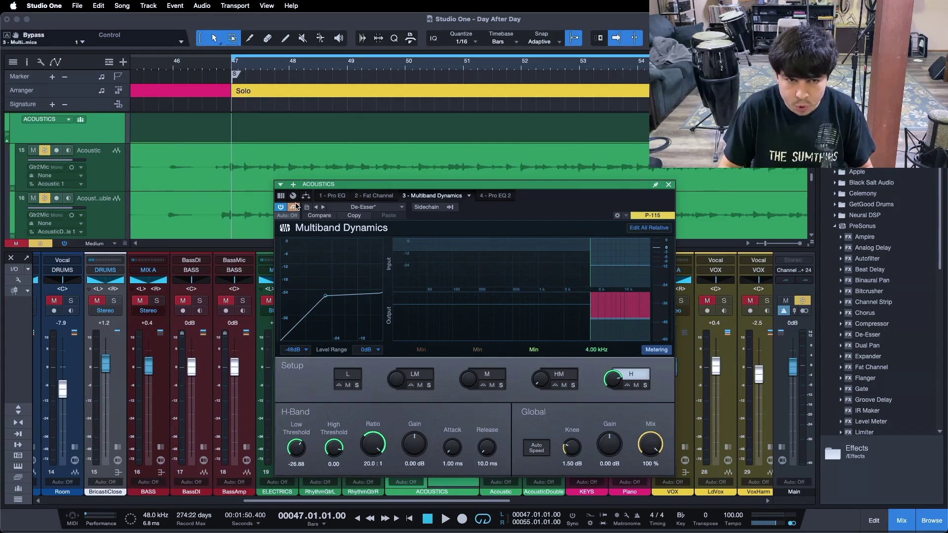
{"action": "key", "text": "space"}
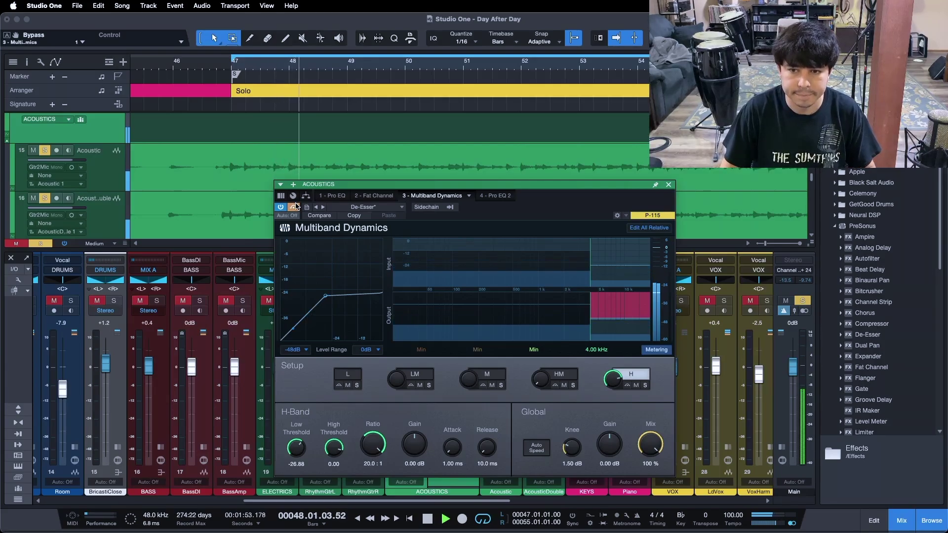
{"action": "left_click", "coordinate": [295, 207]}
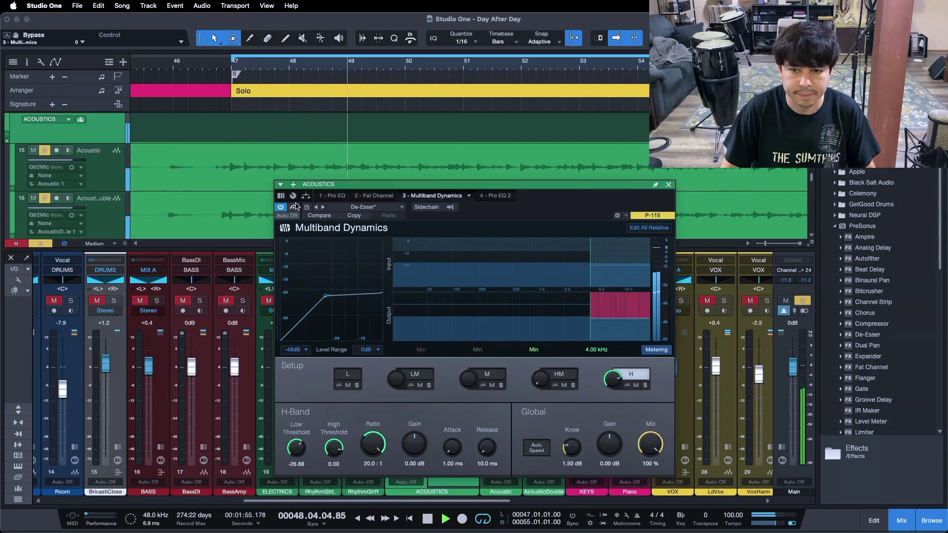
{"action": "left_click", "coordinate": [645, 386]}
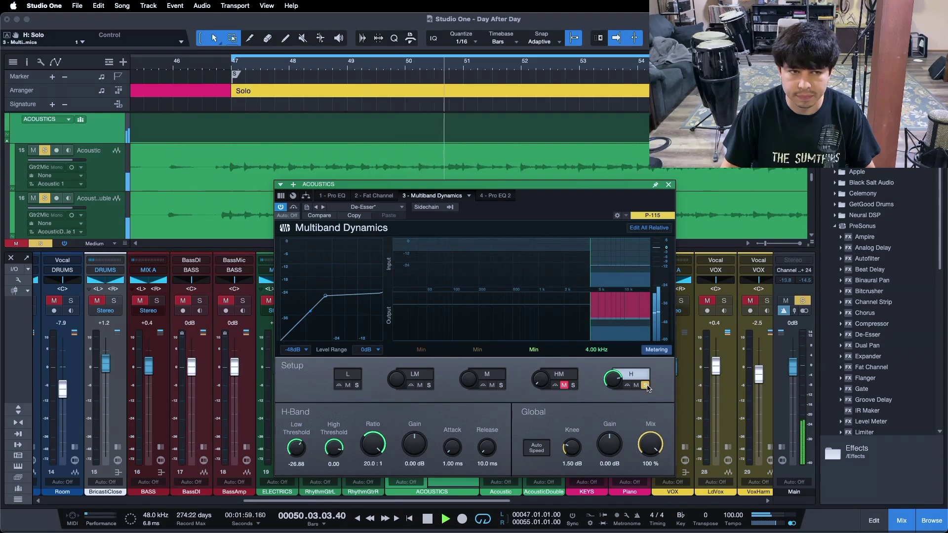
{"action": "left_click", "coordinate": [645, 385]}
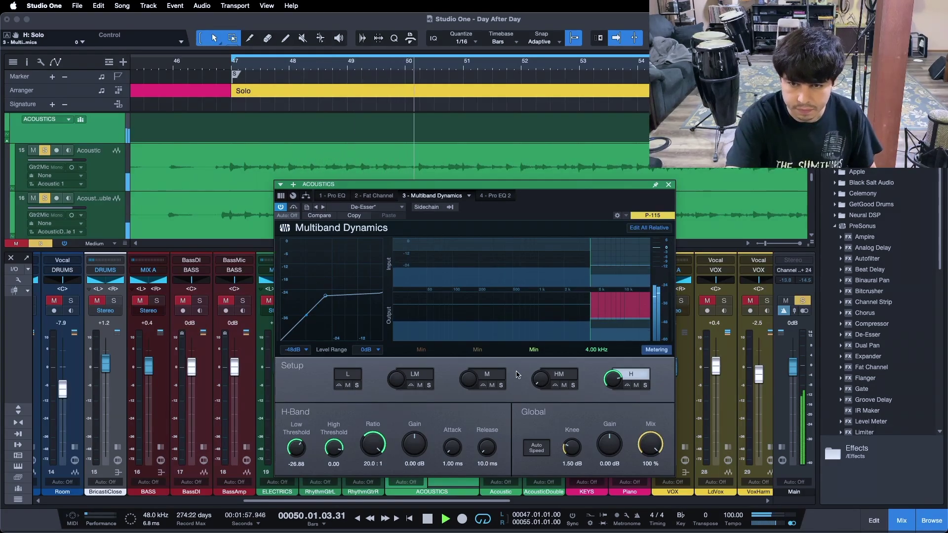
{"action": "key", "text": "space"}
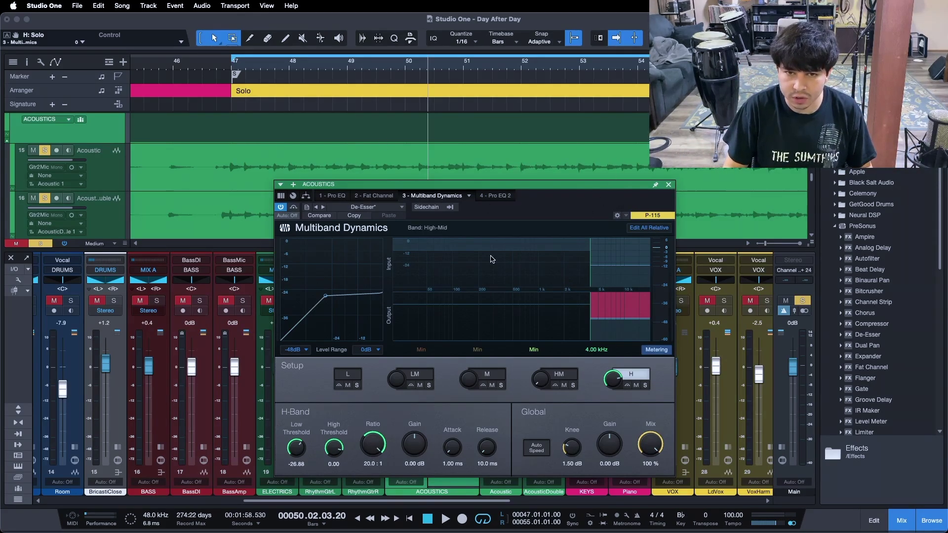
Step: Open the Pro EQ 2 insert on the acoustics bus and enable it
{"action": "left_click", "coordinate": [493, 197]}
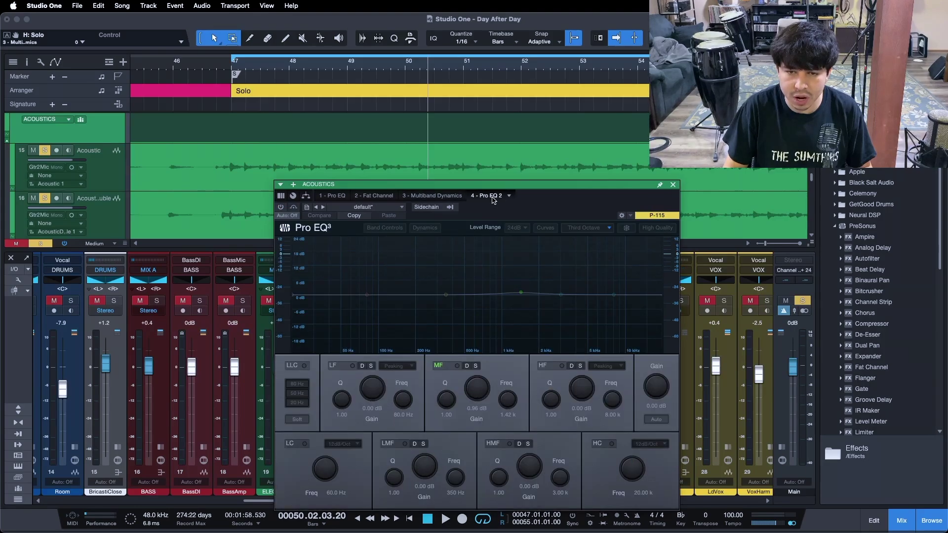
{"action": "left_click", "coordinate": [287, 216]}
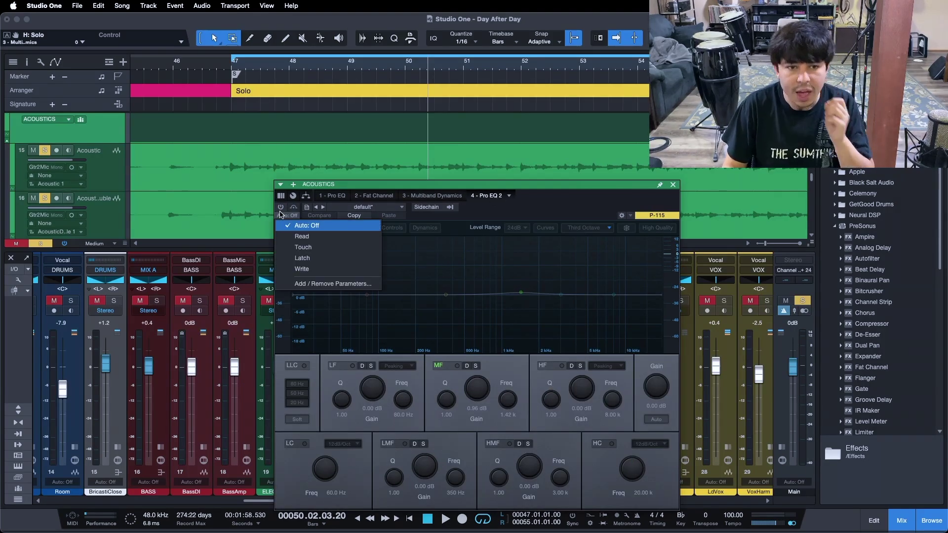
{"action": "left_click", "coordinate": [281, 208]}
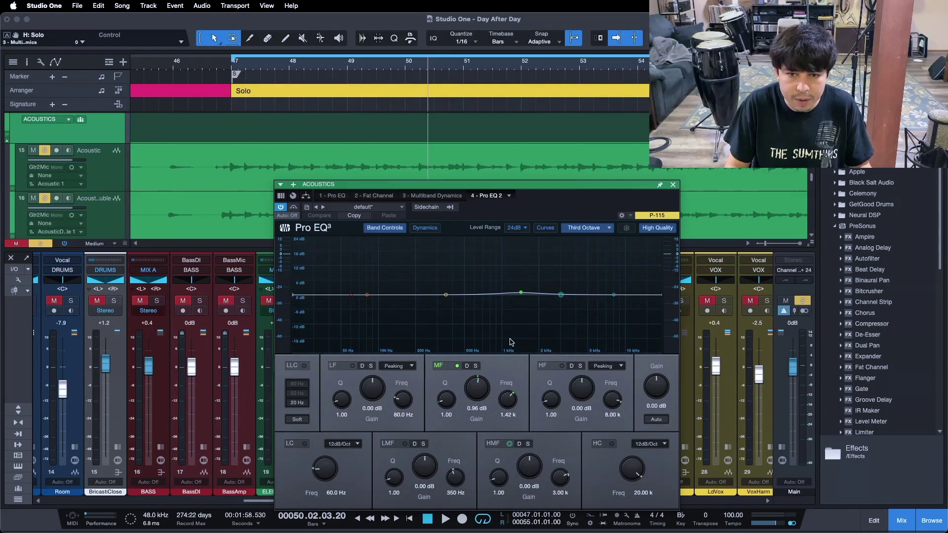
Step: Play from bar 47 comparing Pro EQ 2 bypassed and active, and set its spectrum display to FFT Curve
{"action": "key", "text": "KP_1"}
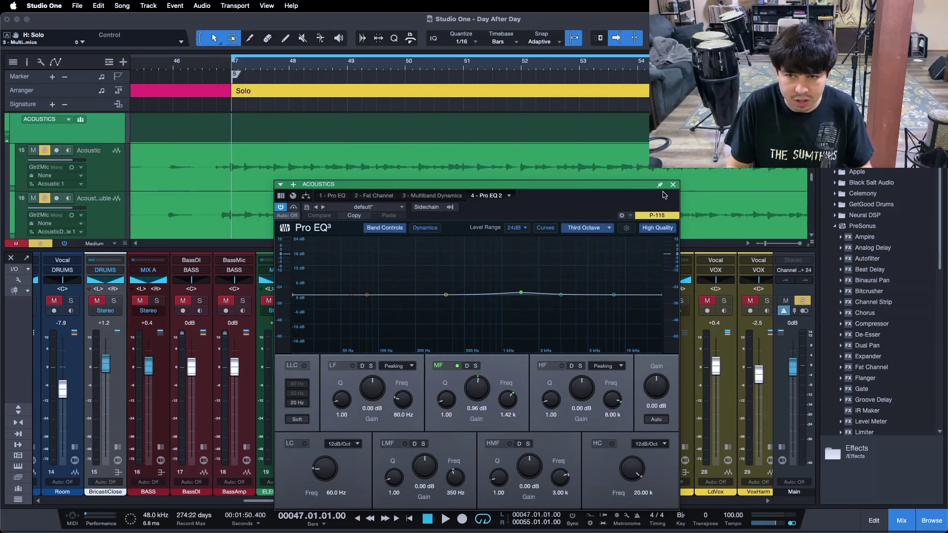
{"action": "left_click", "coordinate": [292, 209]}
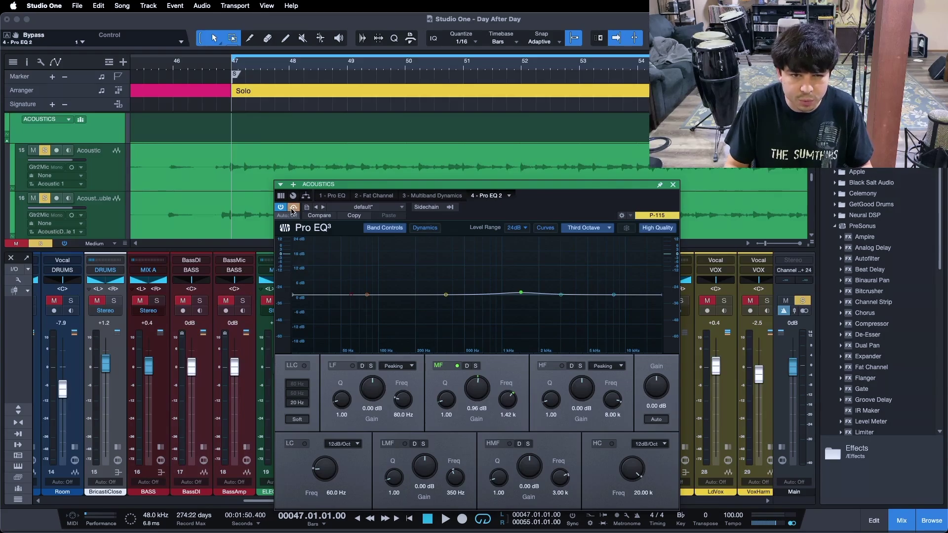
{"action": "key", "text": "space"}
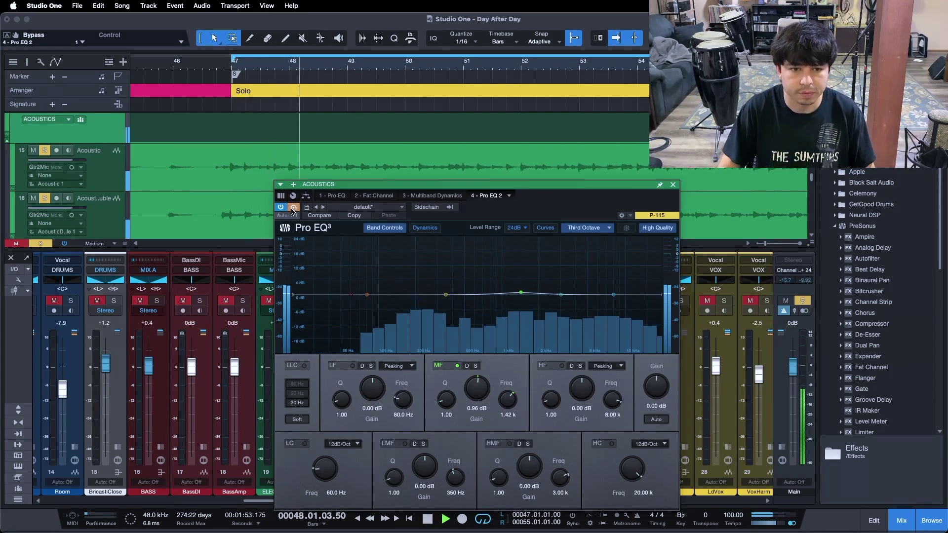
{"action": "left_click", "coordinate": [588, 228]}
{"action": "left_click", "coordinate": [598, 274]}
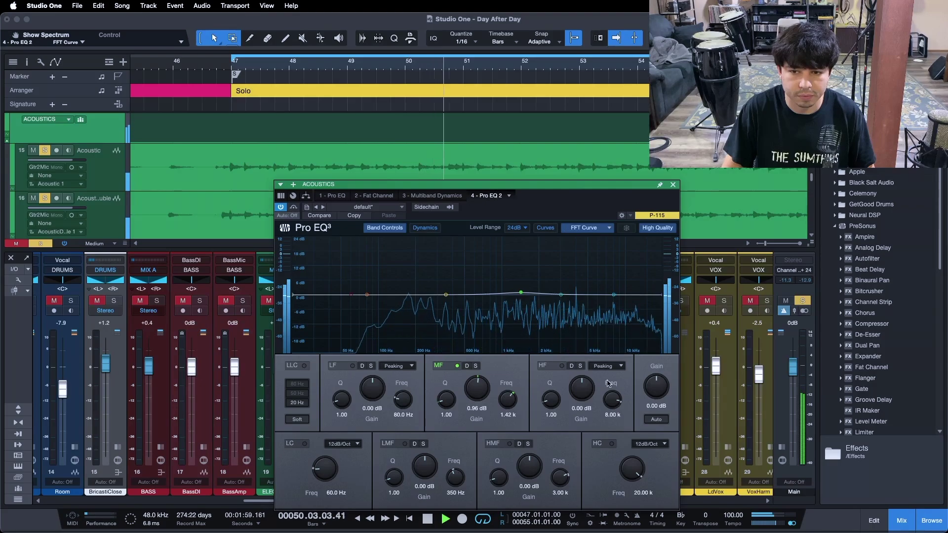
Step: Locate the harsh resonance with a narrow HF band at 4.03 kHz, Q 24.00, cut it by 4.80 dB and stop playback
{"action": "left_click_drag", "start_coordinate": [502, 475], "coordinate": [577, 264]}
{"action": "scroll", "coordinate": [579, 297], "scroll_direction": "up", "scroll_amount": 10}
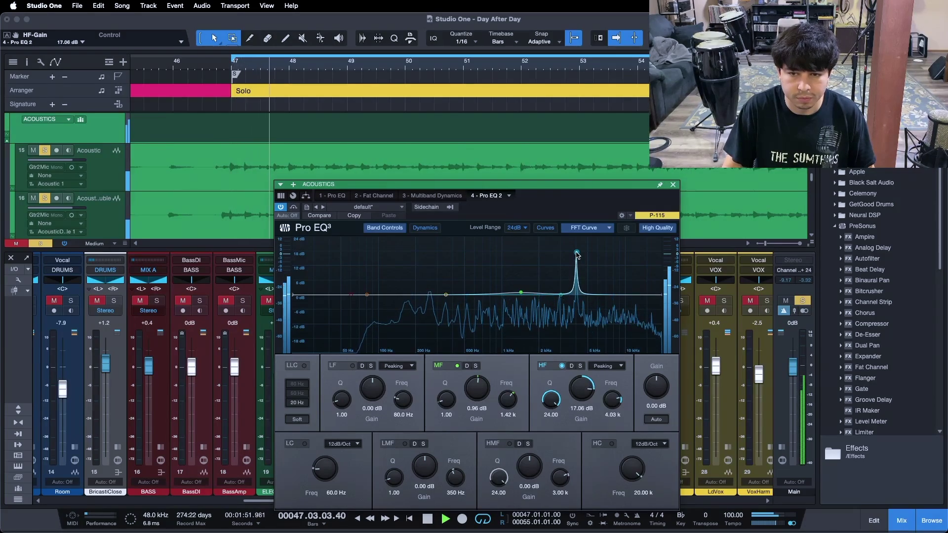
{"action": "left_click", "coordinate": [580, 380], "text": "super"}
{"action": "scroll", "coordinate": [580, 380], "scroll_direction": "down", "scroll_amount": 9}
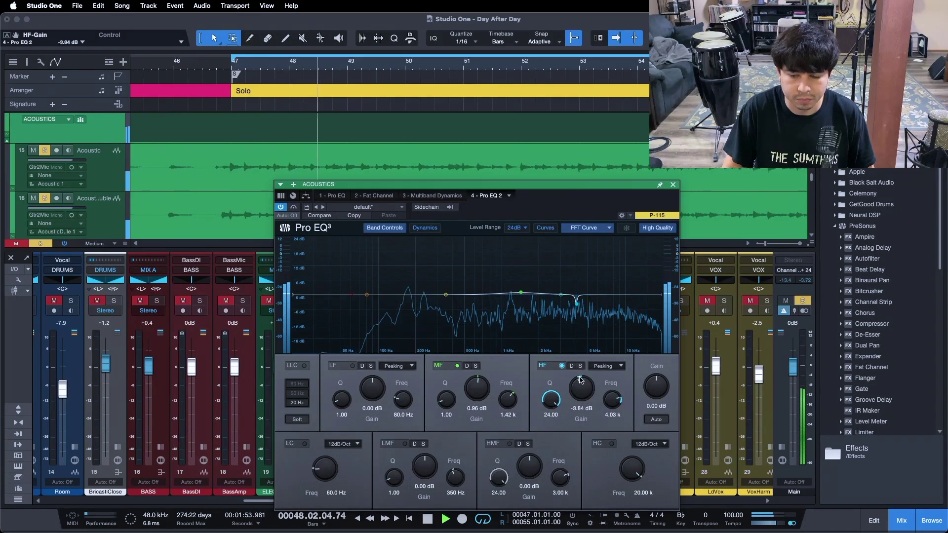
{"action": "scroll", "coordinate": [581, 384], "scroll_direction": "down", "scroll_amount": 1}
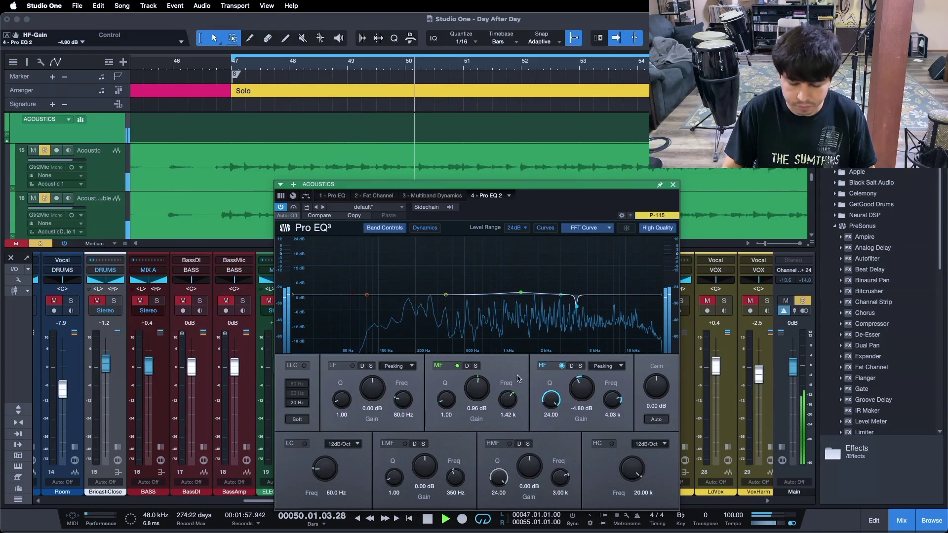
{"action": "key", "text": "space"}
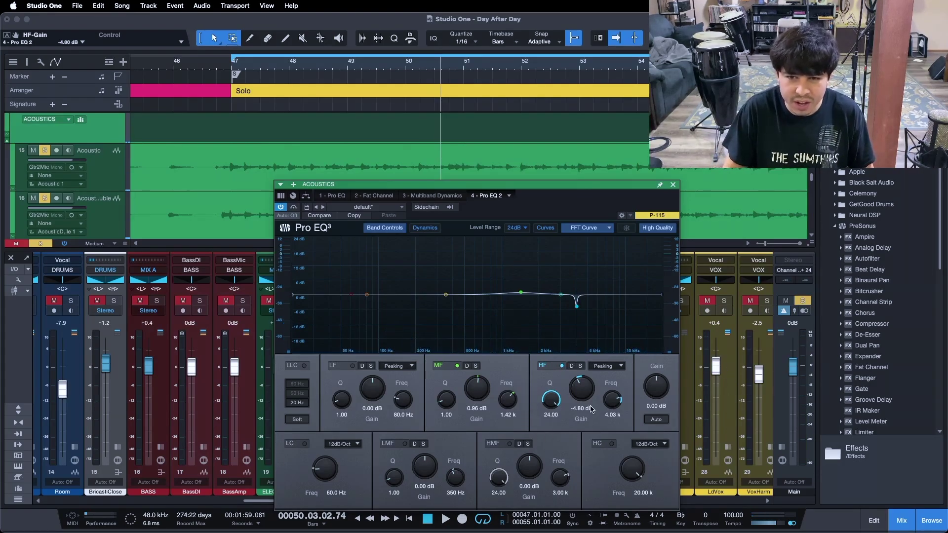
Step: Revisit the Multiband Dynamics insert, close the effect window and start playback from bar 47
{"action": "left_click", "coordinate": [421, 197]}
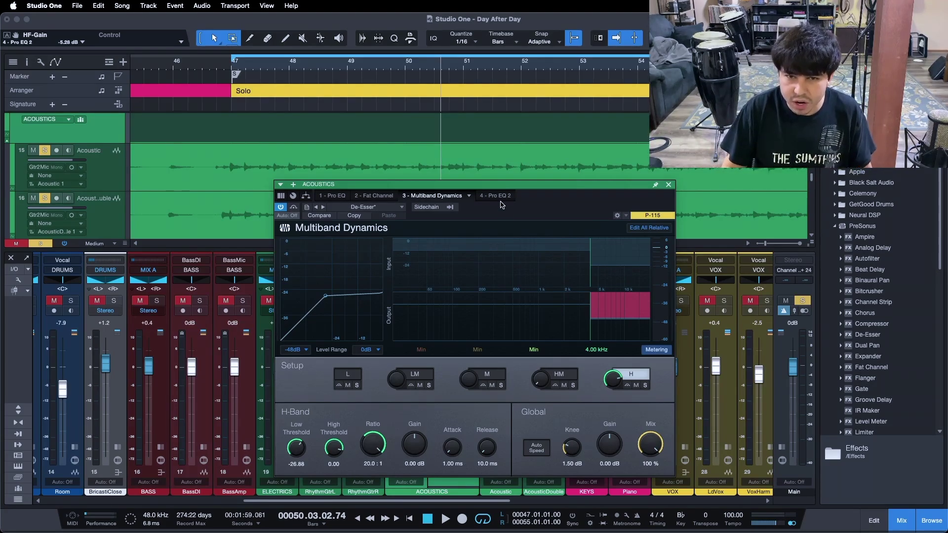
{"action": "left_click", "coordinate": [668, 185]}
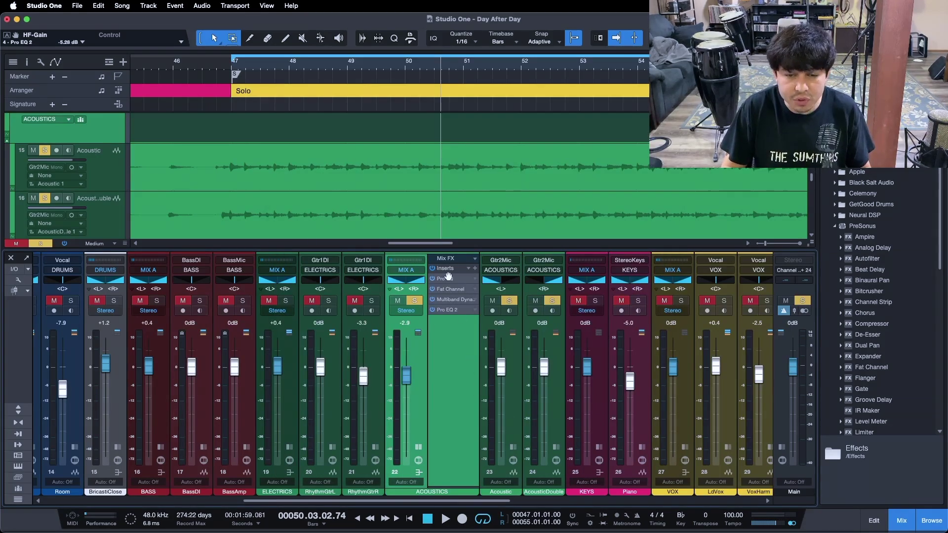
{"action": "key", "text": "KP_1"}
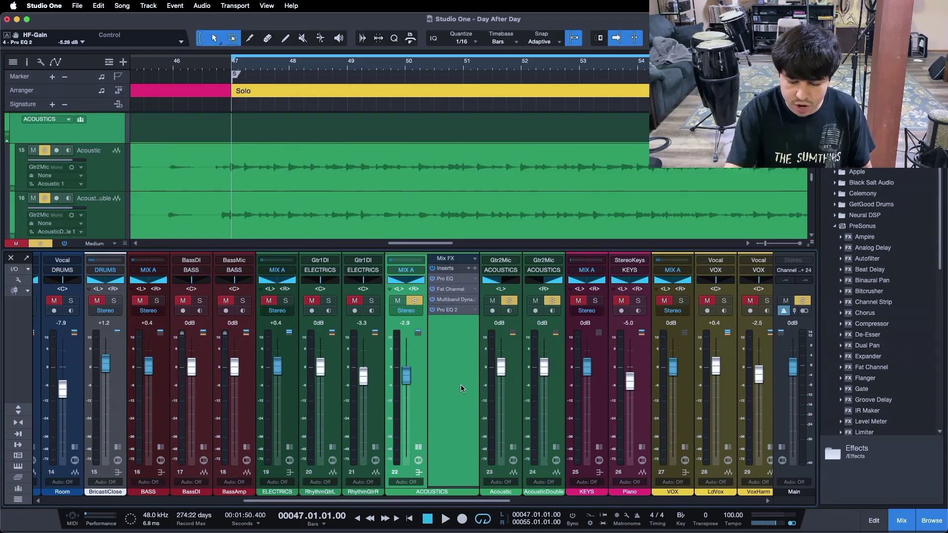
{"action": "key", "text": "space"}
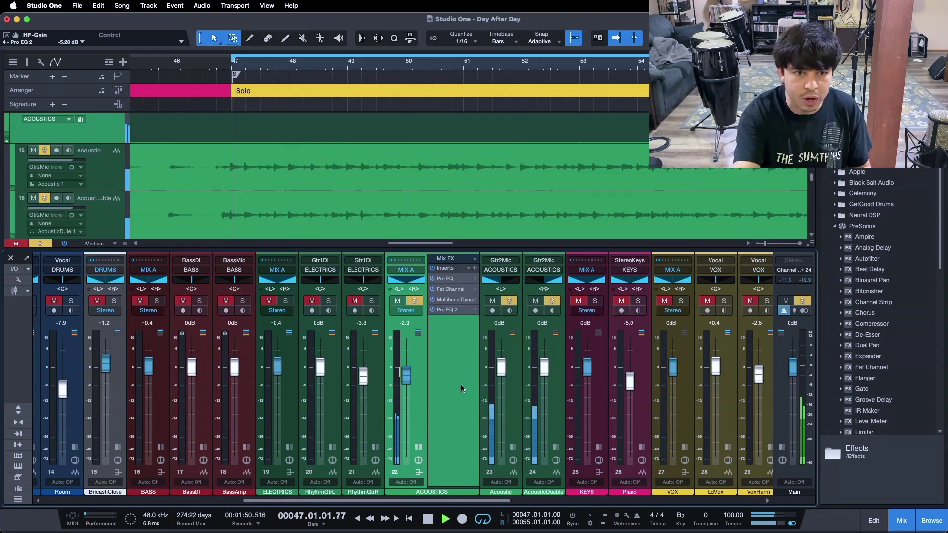
Step: Lower Pro EQ 2's HF gain to -7.20 dB while comparing the band off and on, and close the effect window
{"action": "left_click", "coordinate": [450, 312]}
{"action": "left_click_drag", "start_coordinate": [582, 388], "coordinate": [584, 385]}
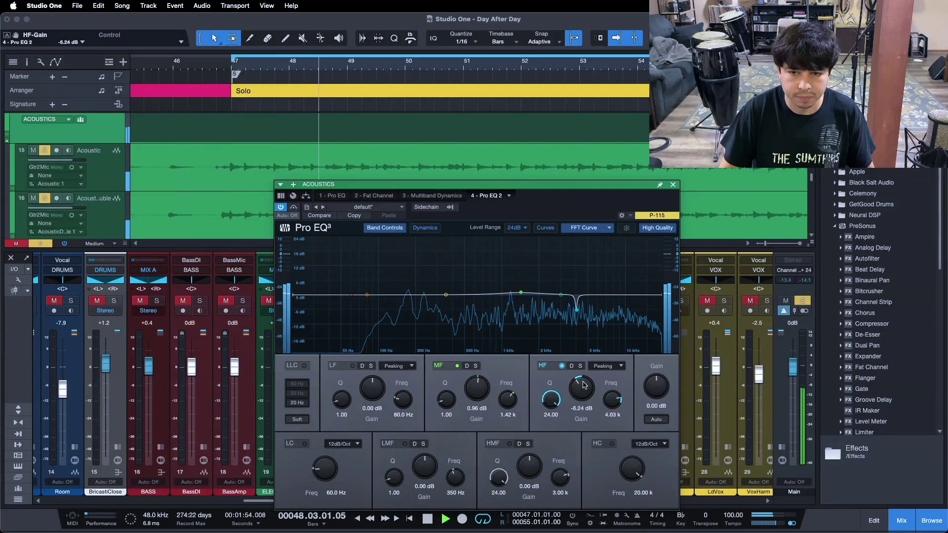
{"action": "scroll", "coordinate": [584, 385], "scroll_direction": "down", "scroll_amount": 1}
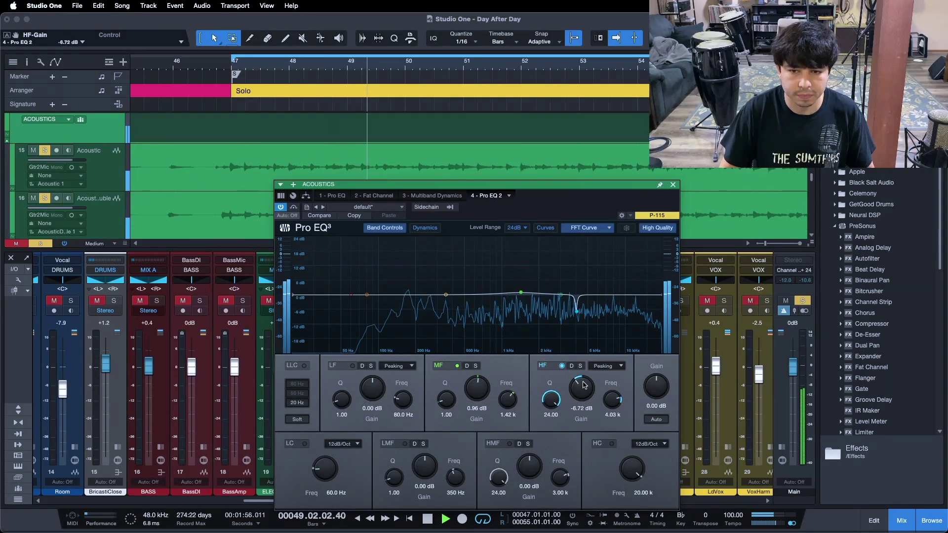
{"action": "left_click", "coordinate": [563, 366]}
{"action": "left_click", "coordinate": [563, 366]}
{"action": "scroll", "coordinate": [582, 388], "scroll_direction": "down", "scroll_amount": 1}
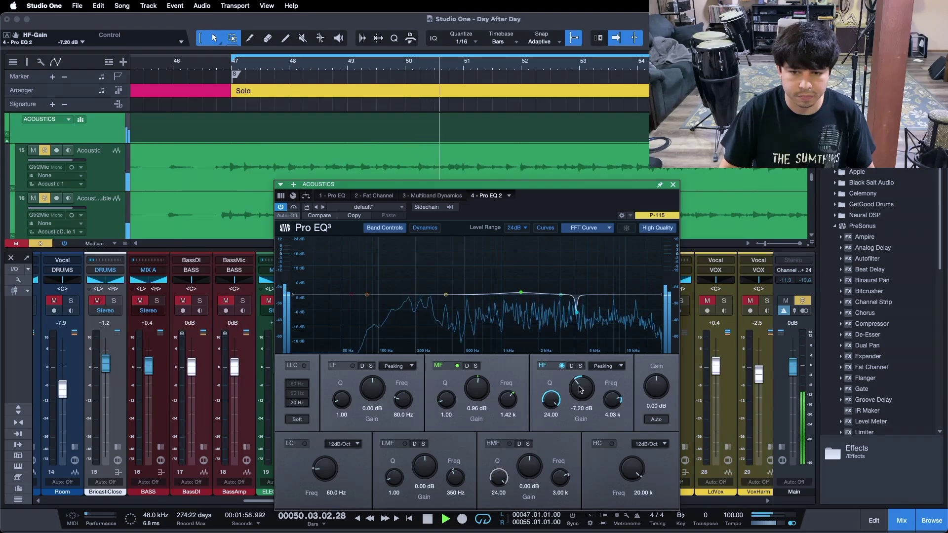
{"action": "left_click", "coordinate": [674, 185]}
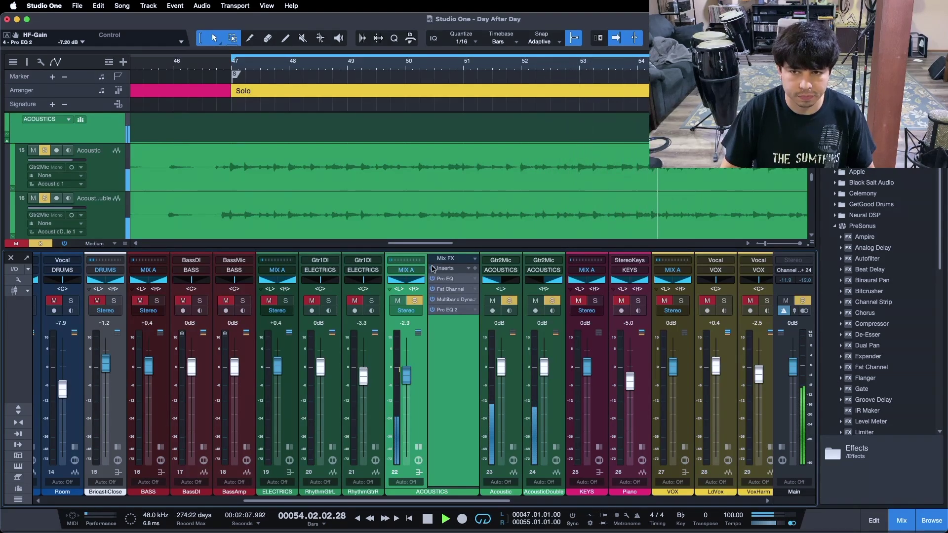
Step: Unsolo the acoustics bus and compare all its inserts off and on in the full mix, leaving them on
{"action": "key", "text": "s"}
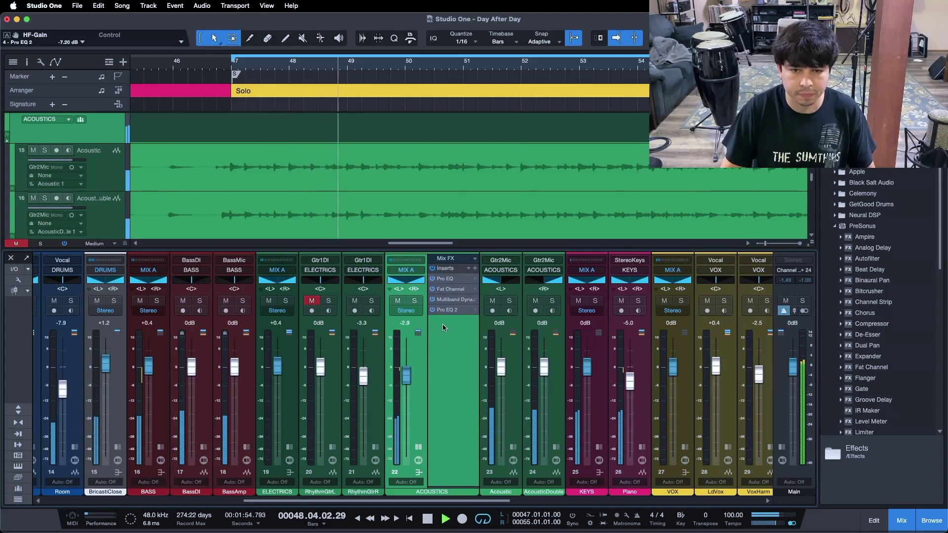
{"action": "left_click", "coordinate": [433, 270]}
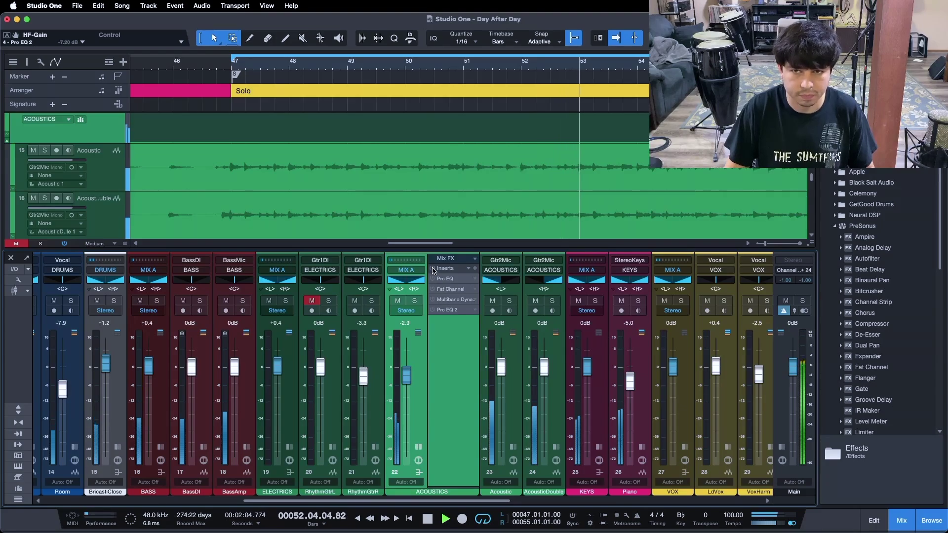
{"action": "left_click", "coordinate": [433, 270]}
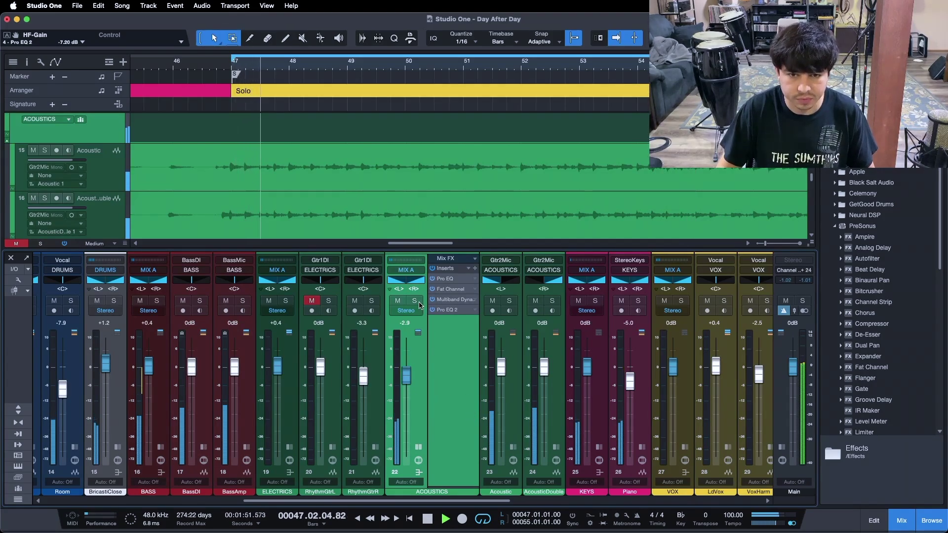
Step: Solo the acoustics bus again, compare all its inserts off and on, leaving them on, and stop playback
{"action": "key", "text": "s"}
{"action": "left_click", "coordinate": [433, 269]}
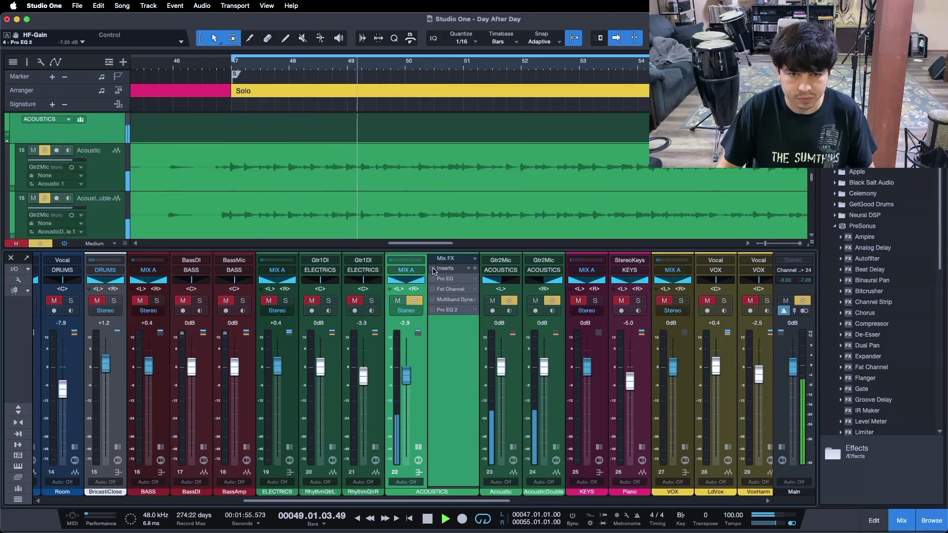
{"action": "left_click", "coordinate": [433, 269]}
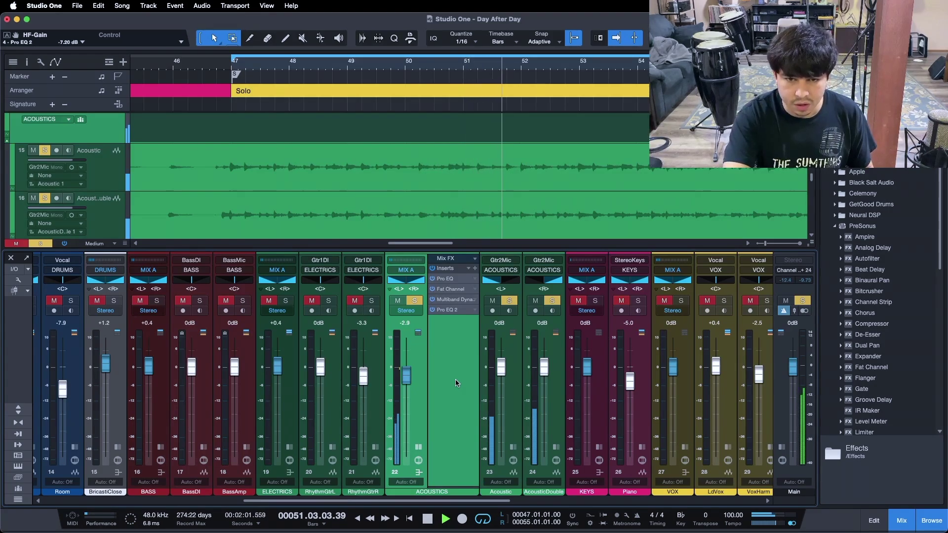
{"action": "key", "text": "space"}
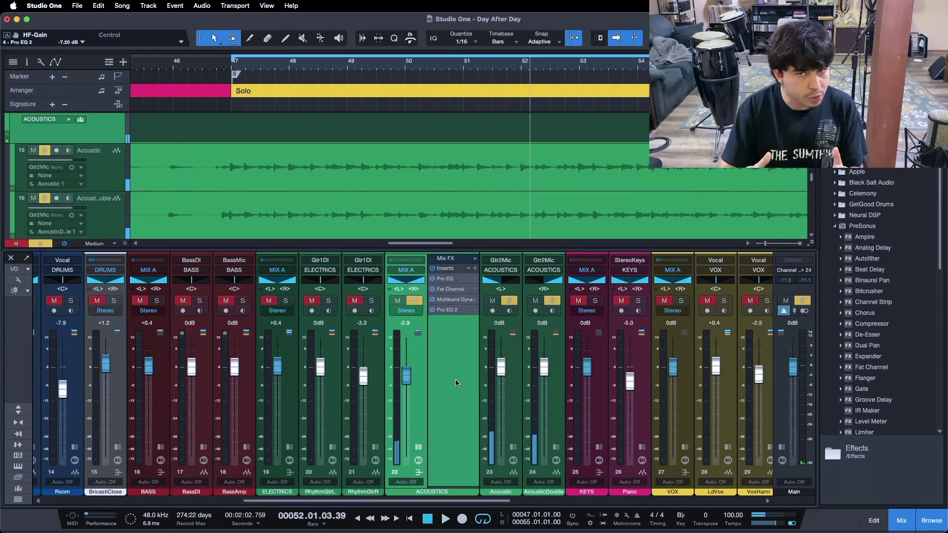
Step: Review the settings of the acoustics bus's insert chain, from Pro EQ and the Fat Channel compressor through Multiband Dynamics to Pro EQ 2
{"action": "left_click", "coordinate": [444, 281]}
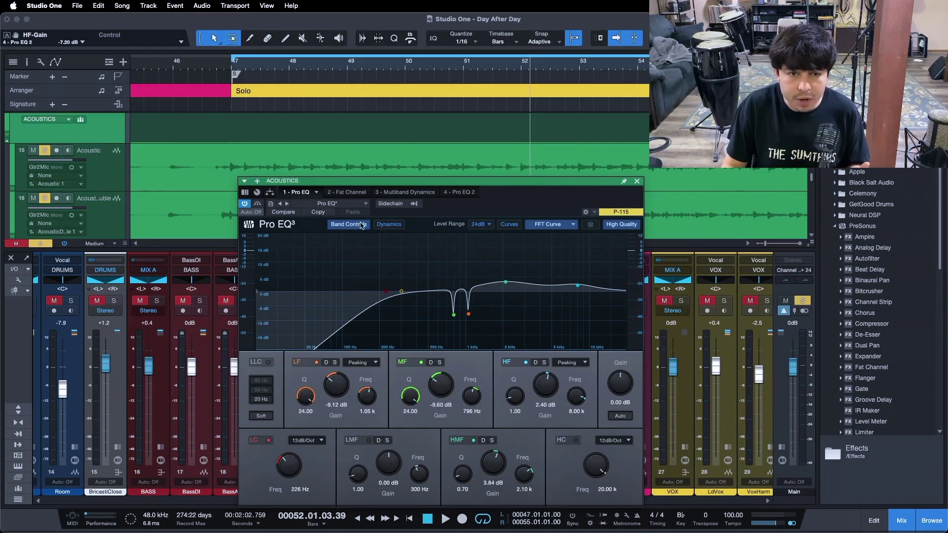
{"action": "left_click", "coordinate": [345, 193]}
{"action": "left_click_drag", "start_coordinate": [519, 197], "coordinate": [552, 241]}
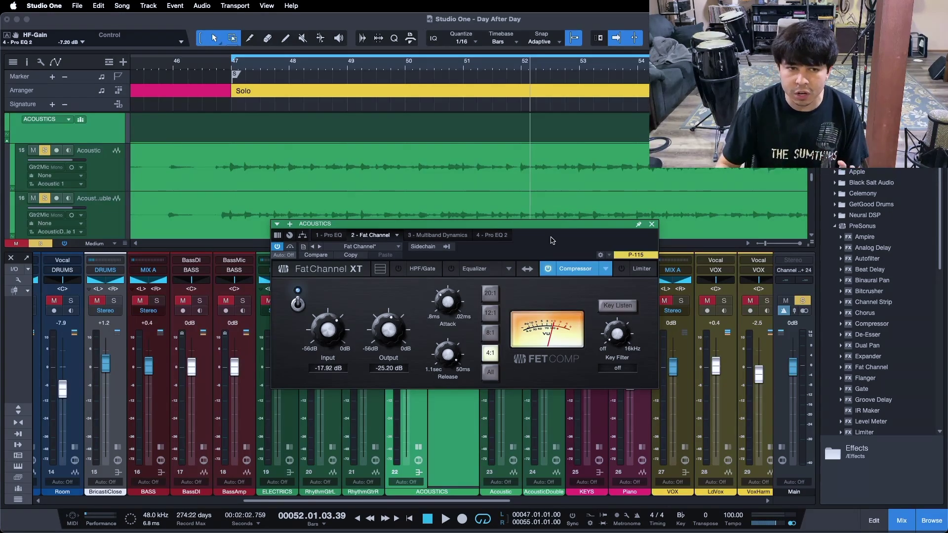
{"action": "left_click", "coordinate": [328, 236]}
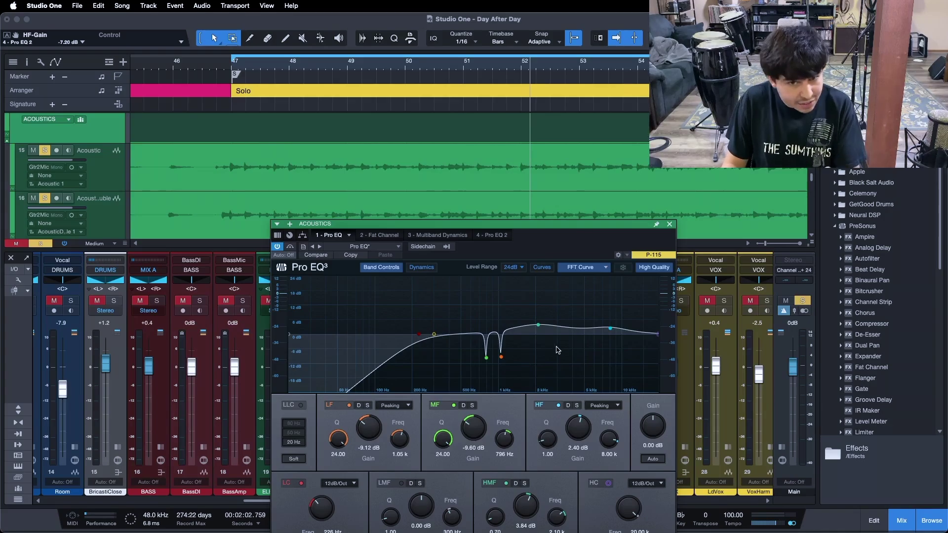
{"action": "left_click", "coordinate": [437, 235]}
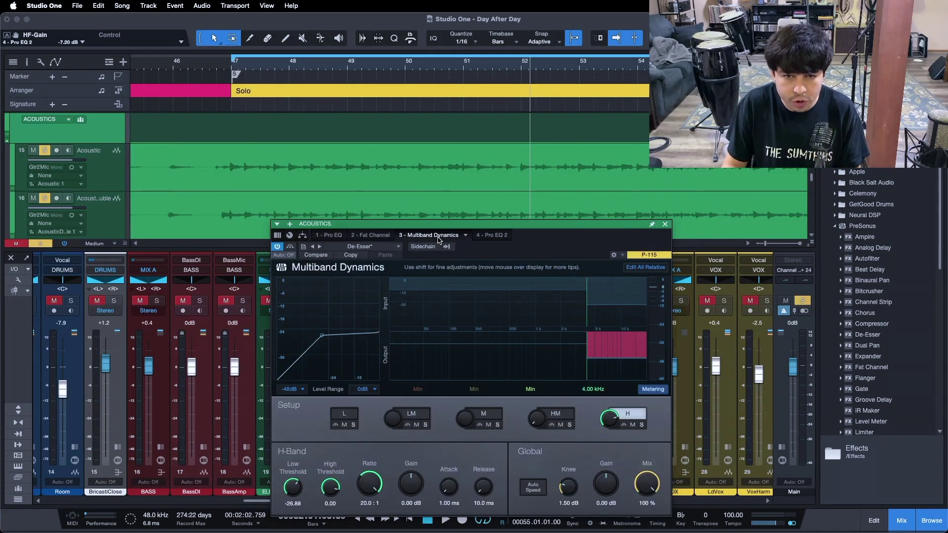
{"action": "left_click_drag", "start_coordinate": [557, 247], "coordinate": [535, 221]}
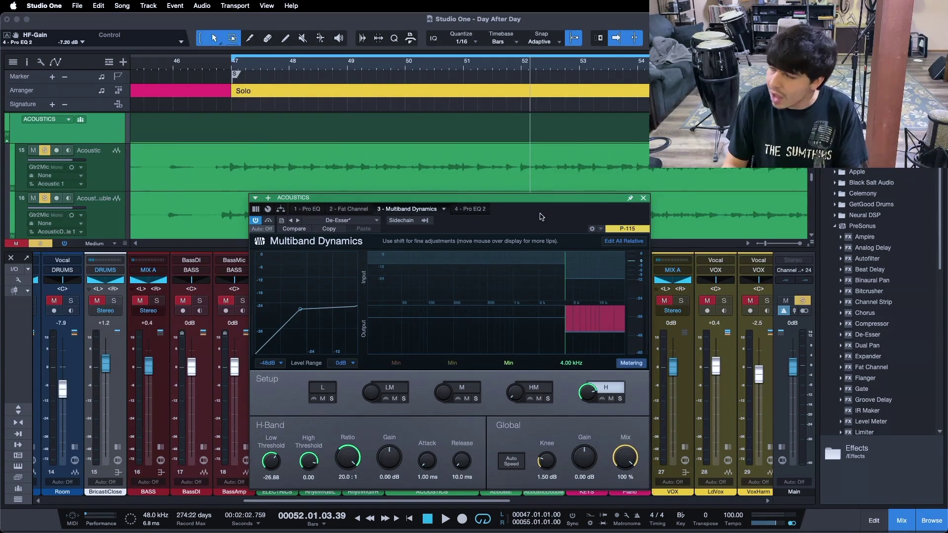
{"action": "left_click", "coordinate": [472, 209]}
{"action": "left_click_drag", "start_coordinate": [532, 218], "coordinate": [549, 213]}
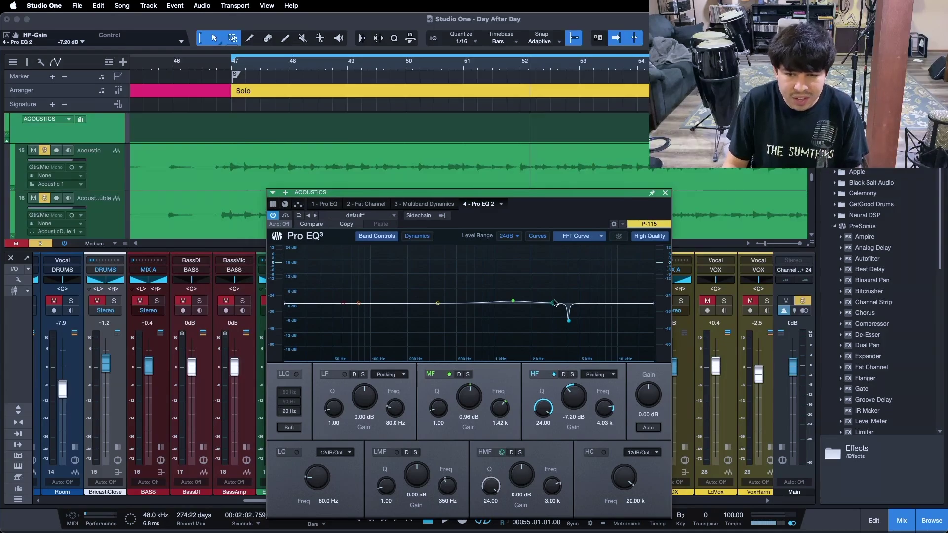